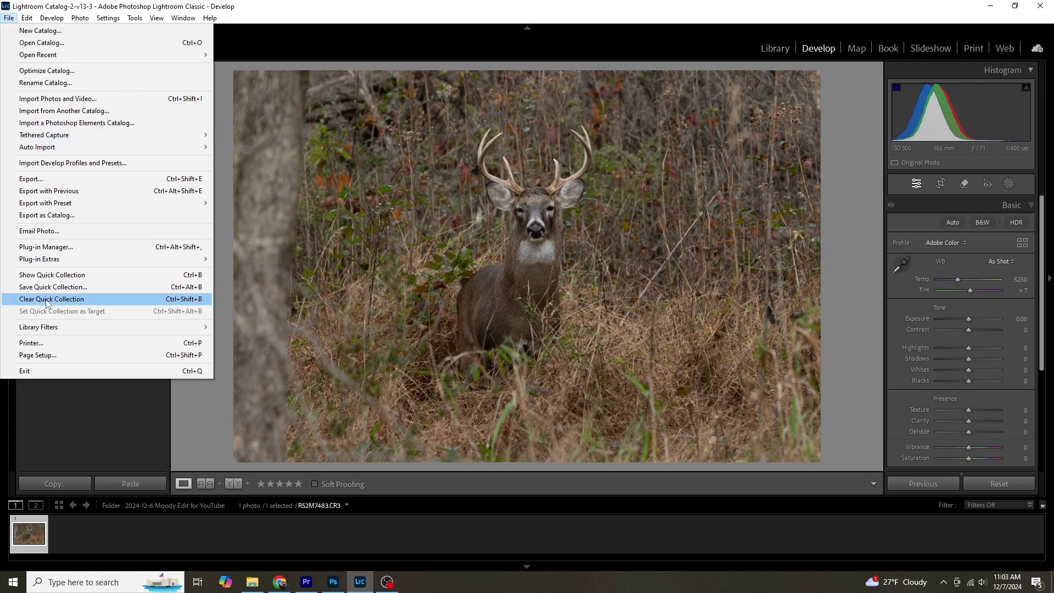
Step: Send the raw deer photo RS2M7483.CR3 to an installed plug-in extra for processing
mouse_move(42, 259)
left_click(276, 270)
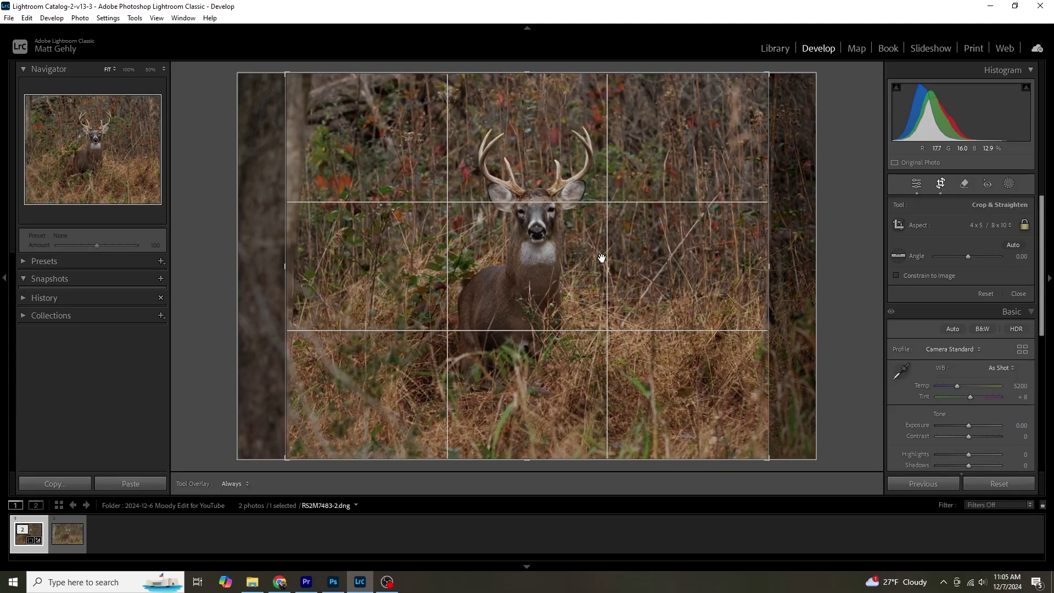
Step: Crop the deer photo to a portrait 4 x 5 / 8 x 10 frame, tightened around the deer, and apply the crop
key("x")
left_click_drag(530, 71, 529, 86)
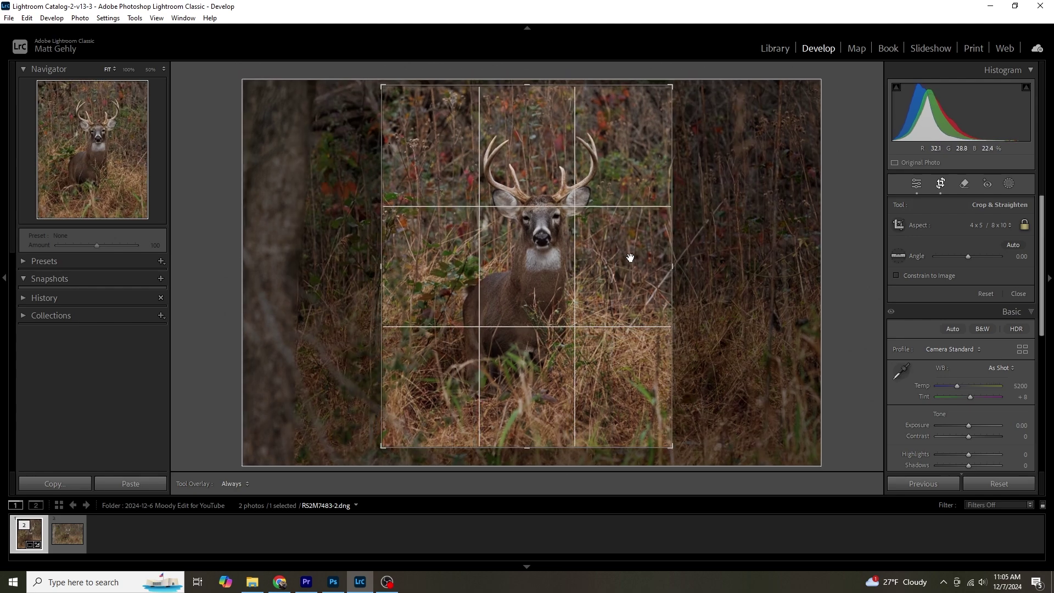
left_click(941, 184)
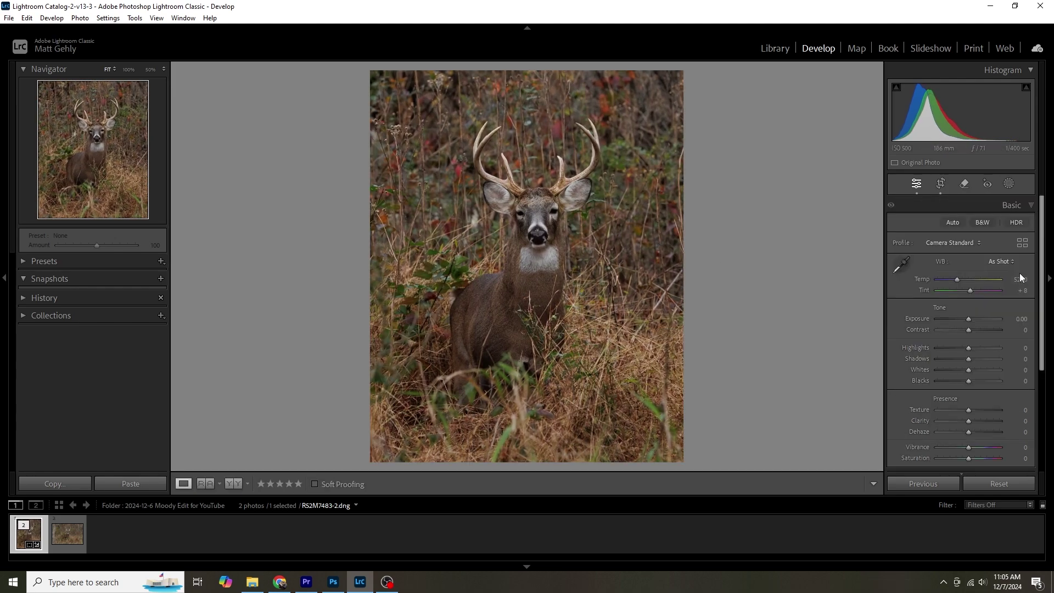
Step: Raise the midtones luminance in Color Grading to +26
left_click_drag(1041, 226, 1046, 317)
left_click(1031, 368)
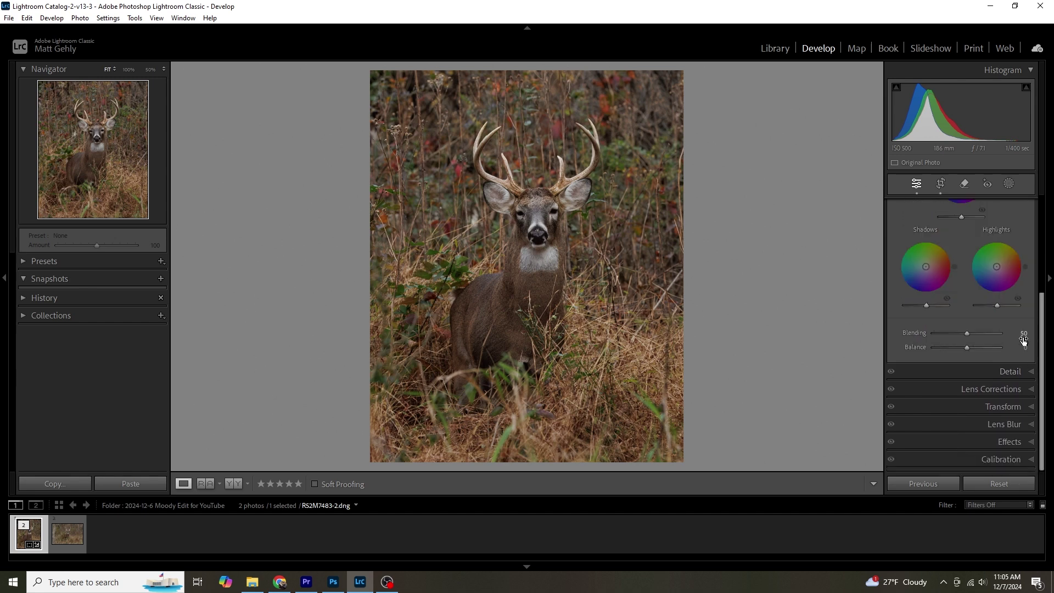
left_click_drag(1048, 299, 1042, 260)
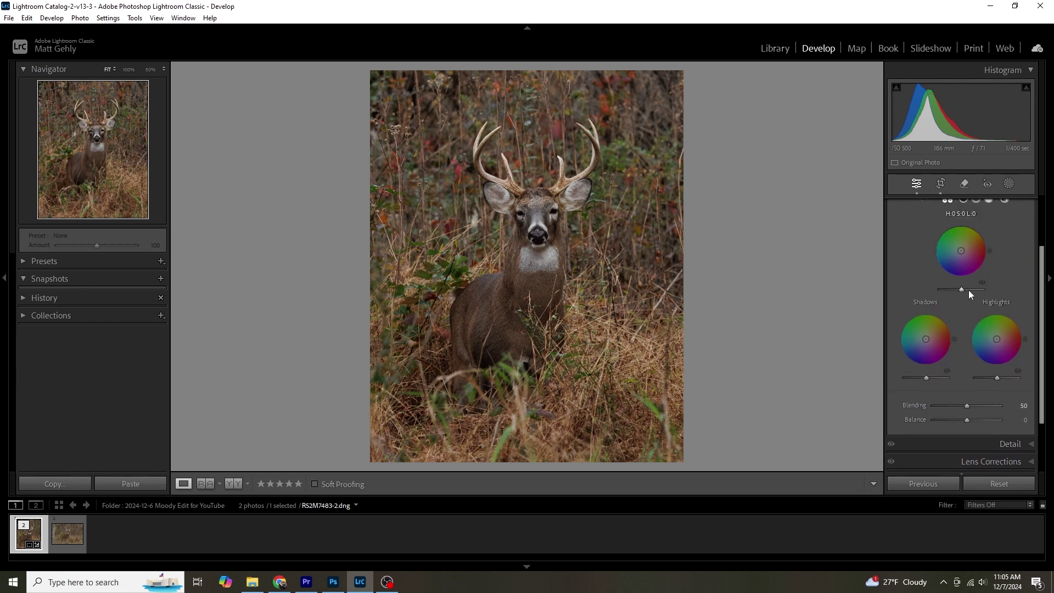
left_click_drag(964, 290, 970, 290)
left_click_drag(969, 289, 986, 286)
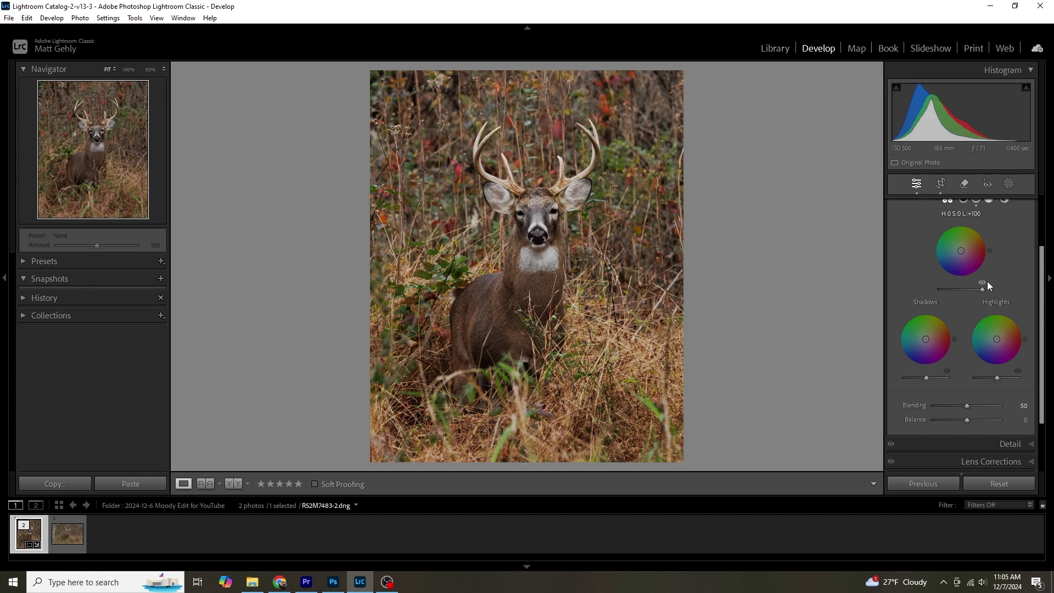
mouse_move(987, 281)
left_mouse_down()
mouse_move(921, 288)
mouse_move(970, 289)
left_mouse_up()
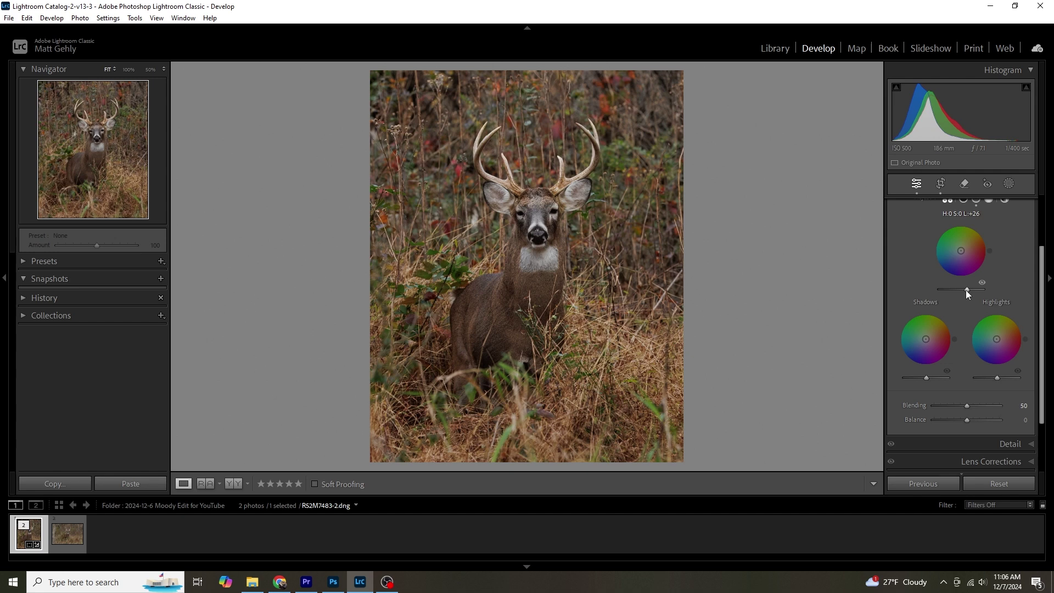
Step: Fine-tune the photo's Contrast and Vibrance slightly in the Basic adjustments
left_click_drag(1043, 311, 1042, 252)
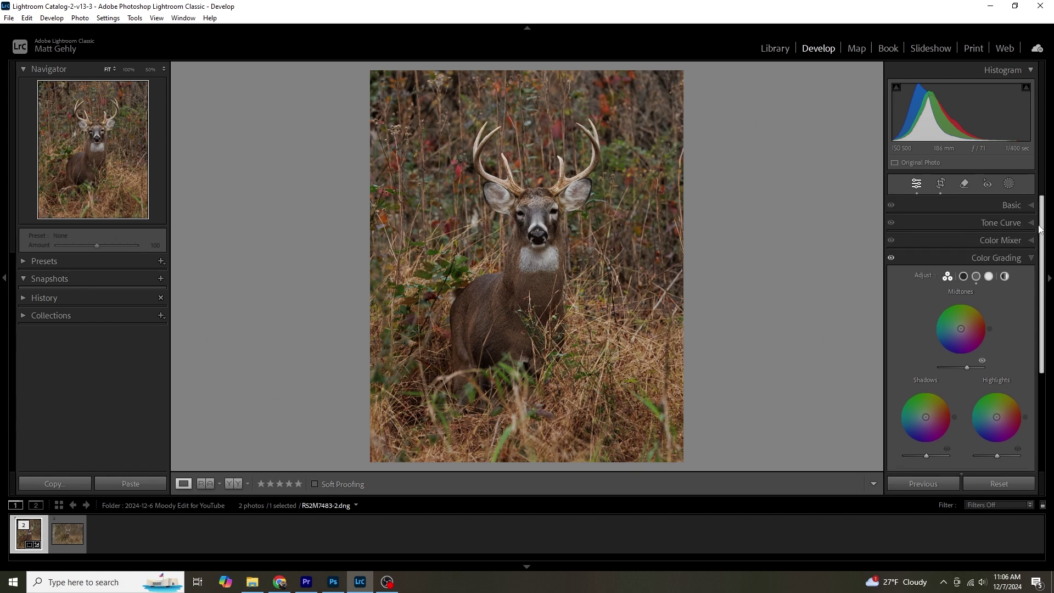
left_click(1012, 204)
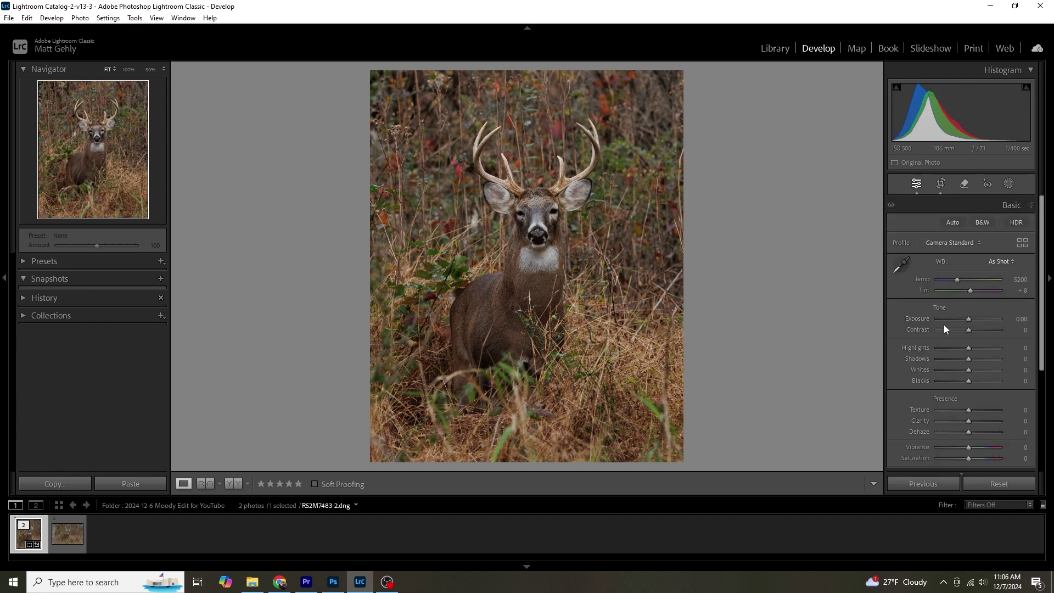
left_click_drag(970, 331, 968, 331)
left_click_drag(971, 448, 973, 447)
Step: Create a Select Subject mask on the deer and show its red overlay
left_click(1009, 183)
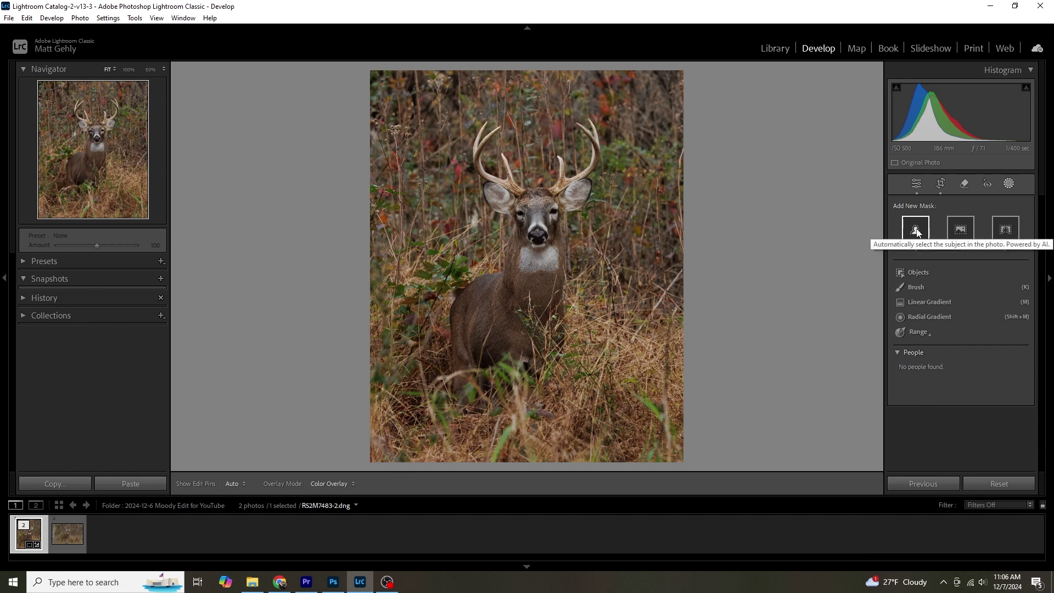
left_click(918, 231)
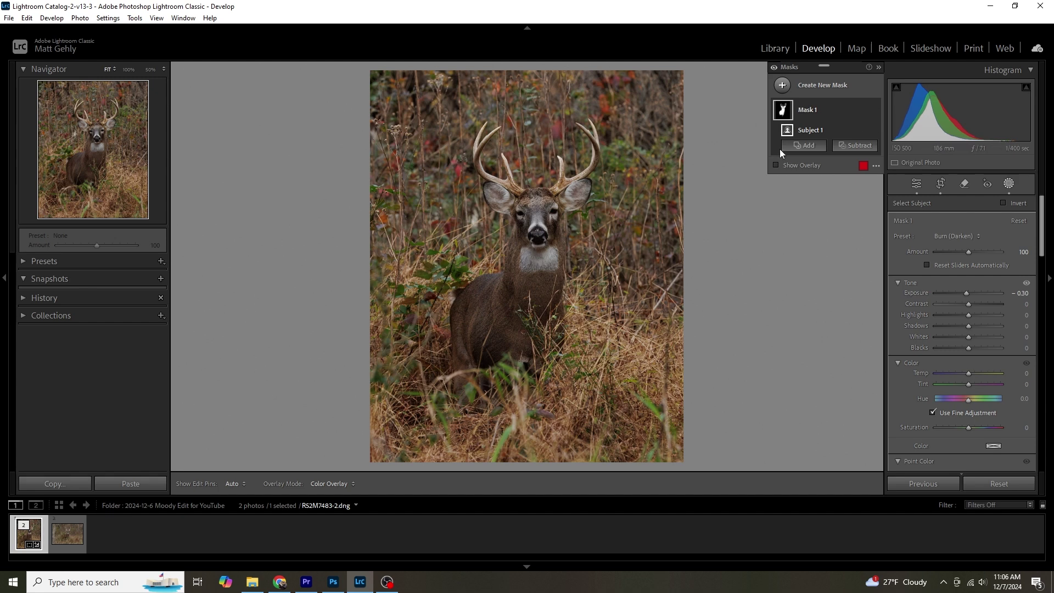
left_click(777, 165)
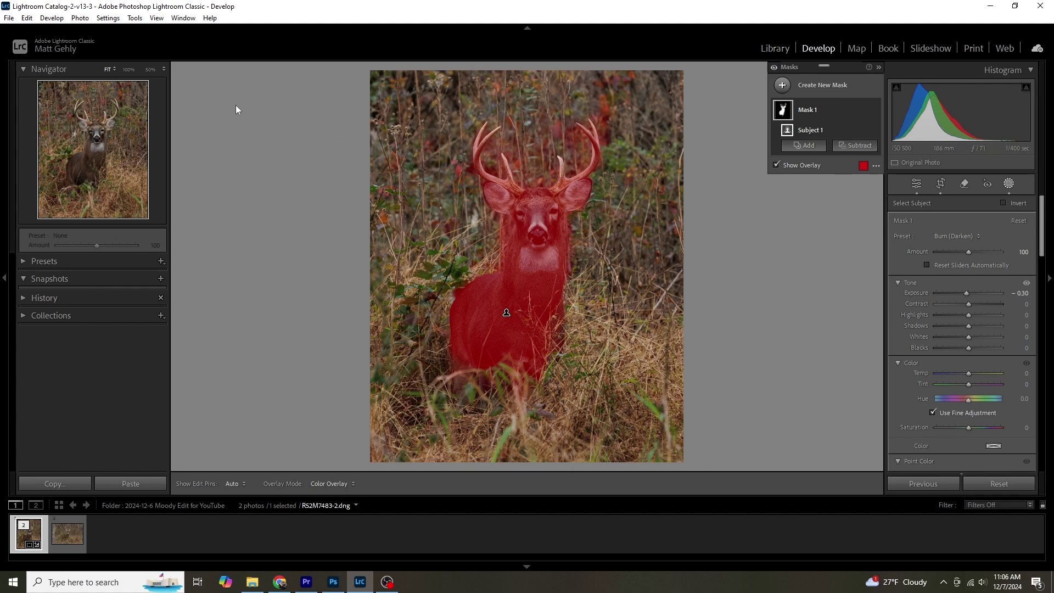
Step: Inspect the deer mask's edges at 50% zoom and add a subtracting brush to it
left_click(150, 70)
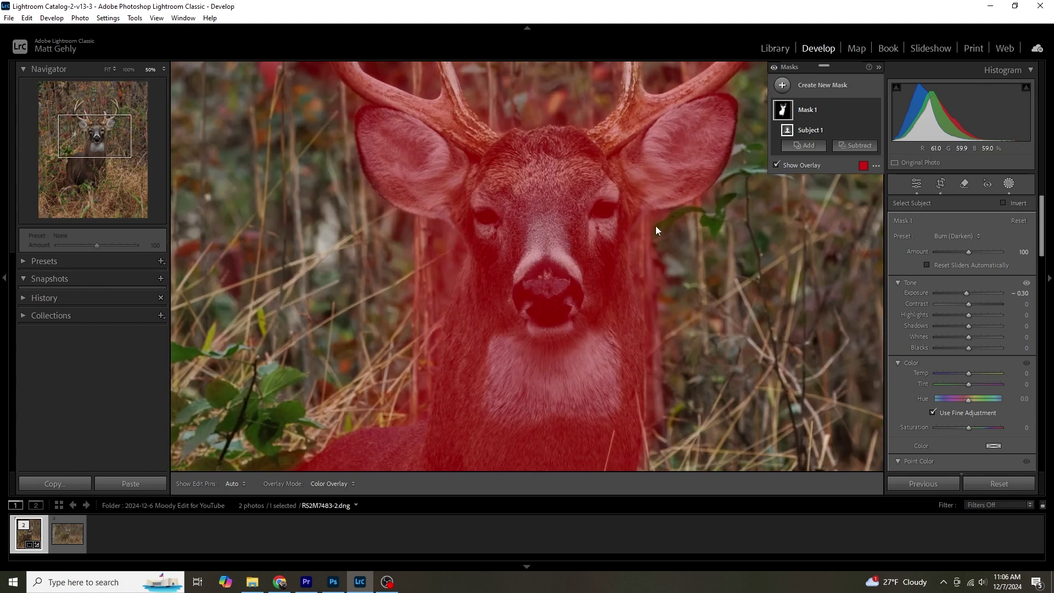
left_click_drag(559, 231, 516, 107)
scroll(525, 289, "up", 10)
scroll(501, 278, "down", 5)
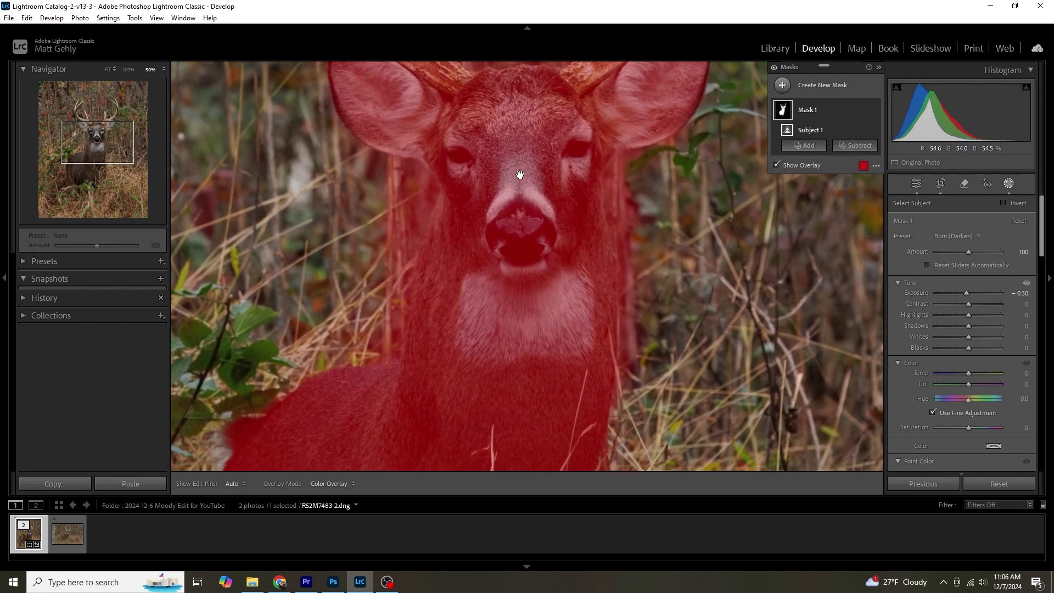
left_click_drag(520, 174, 522, 181)
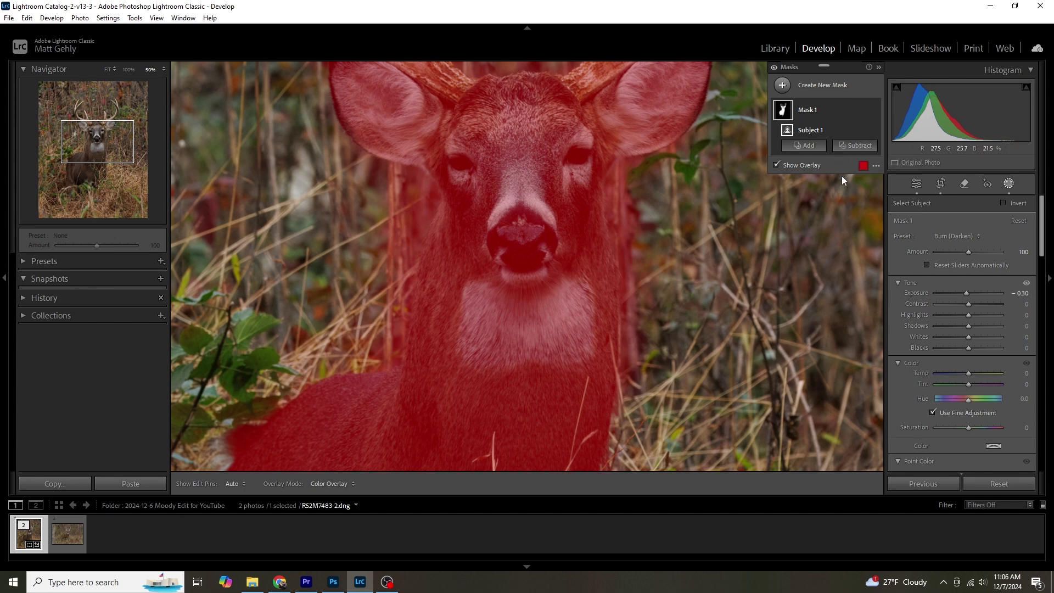
left_click(793, 117)
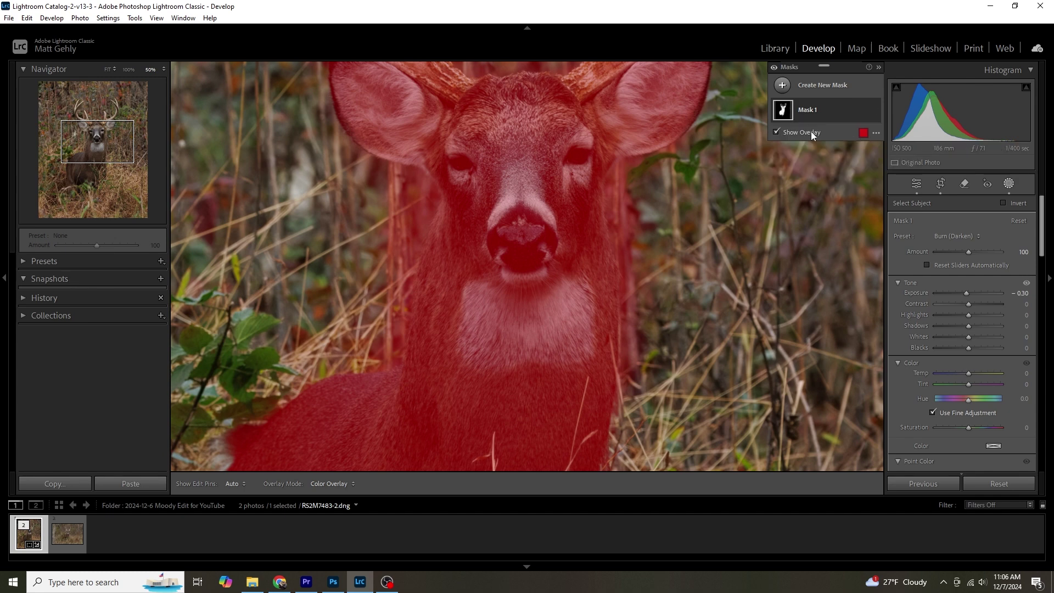
left_click(787, 114)
left_click(856, 147)
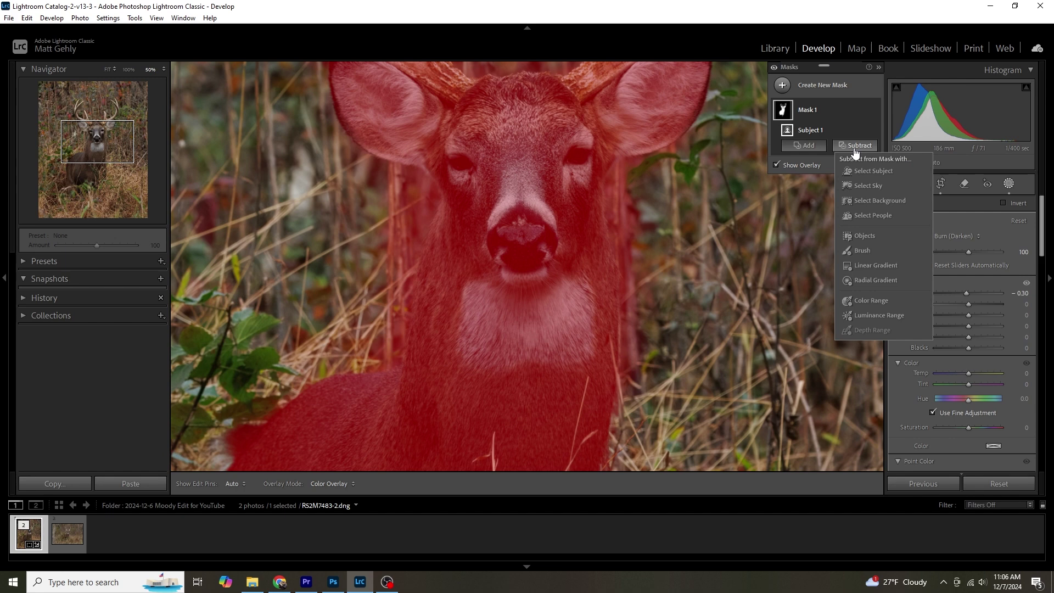
left_click(861, 250)
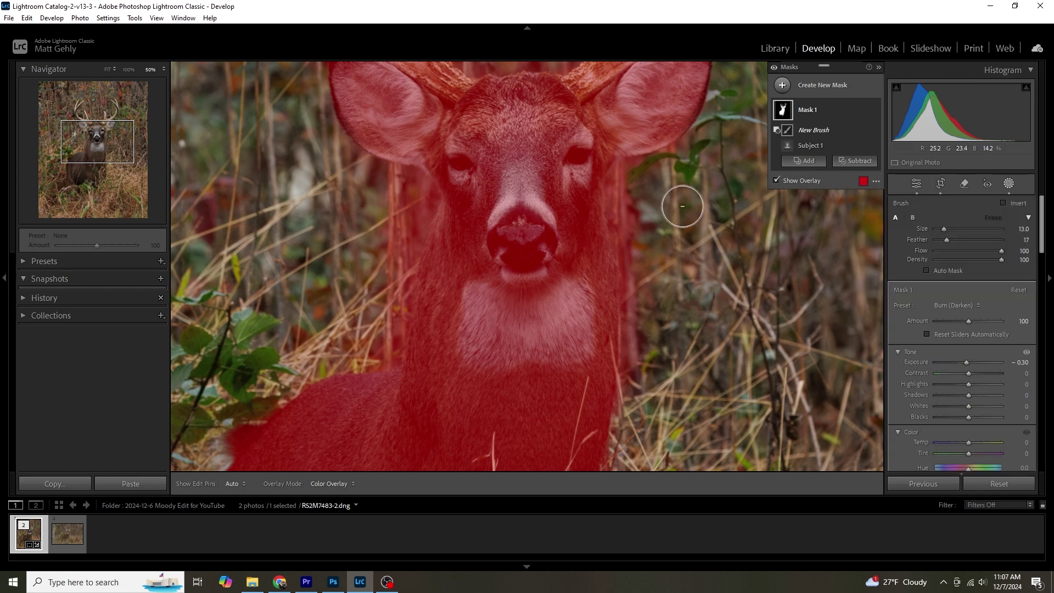
Step: Brush the mask overspill away from both sides of the deer's neck and along its back, adjusting the brush size as needed
scroll(684, 205, "up", 3)
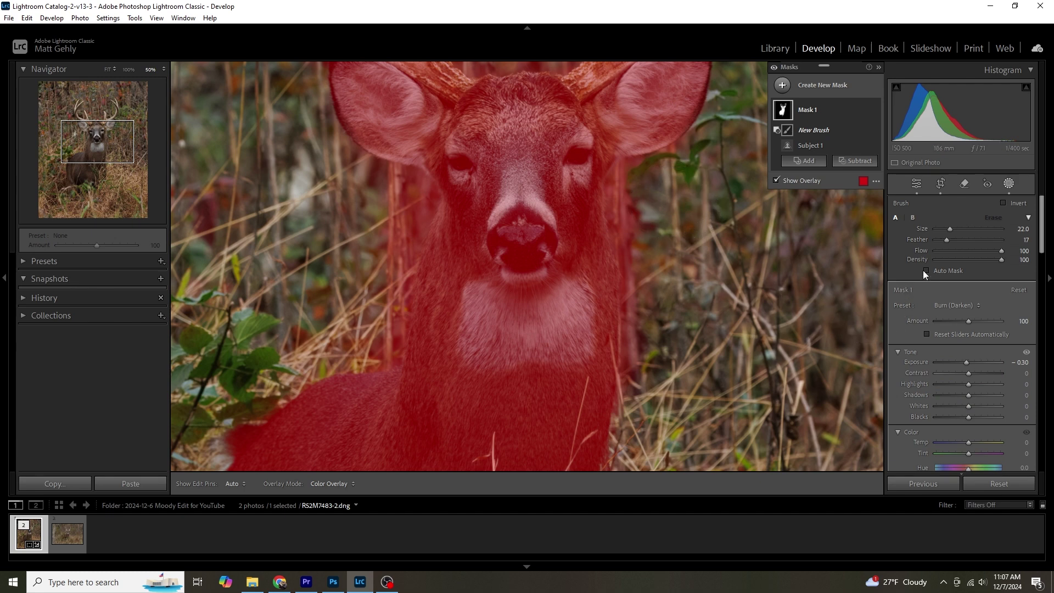
left_click(661, 199)
mouse_move(643, 199)
left_mouse_down()
mouse_move(673, 201)
mouse_move(650, 219)
mouse_move(655, 403)
left_mouse_up()
scroll(651, 206, "down", 10)
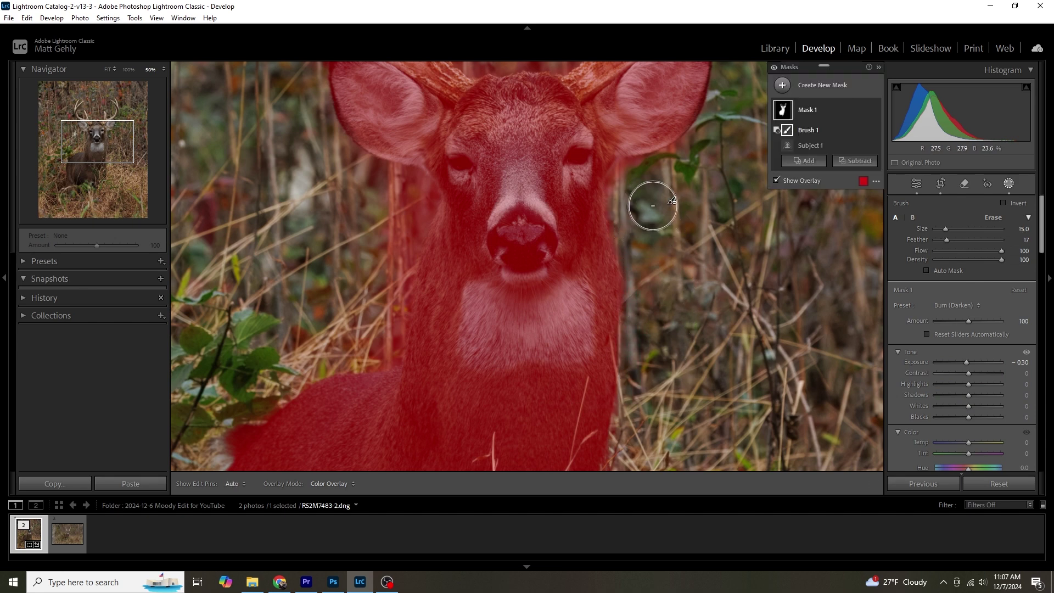
mouse_move(645, 233)
left_mouse_down()
mouse_move(624, 212)
mouse_move(629, 178)
left_mouse_up()
left_click_drag(417, 239, 372, 177)
left_click_drag(383, 346, 466, 245)
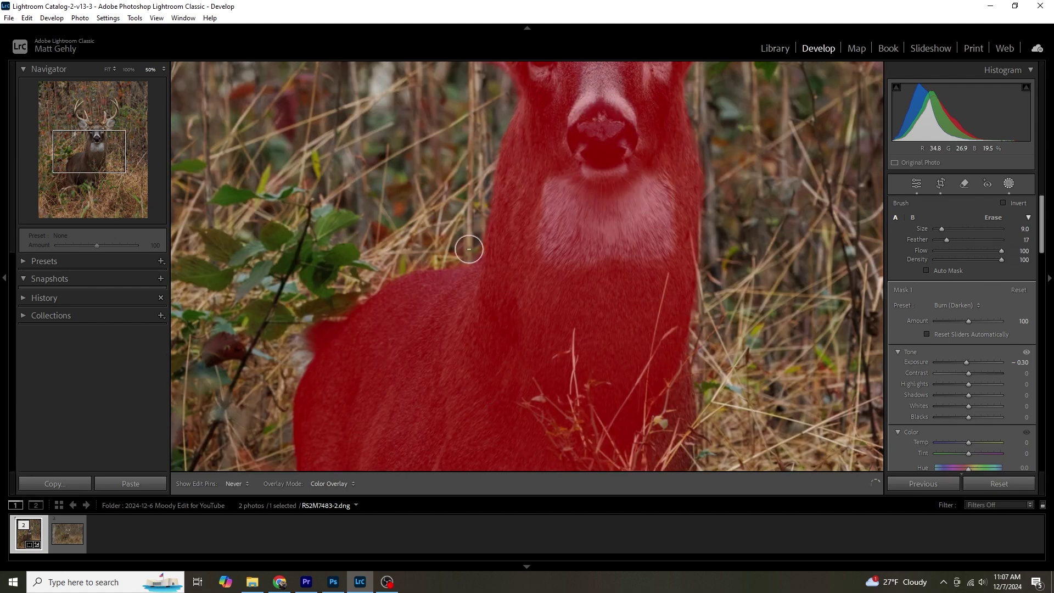
left_click_drag(593, 99, 463, 443)
scroll(525, 237, "up", 3)
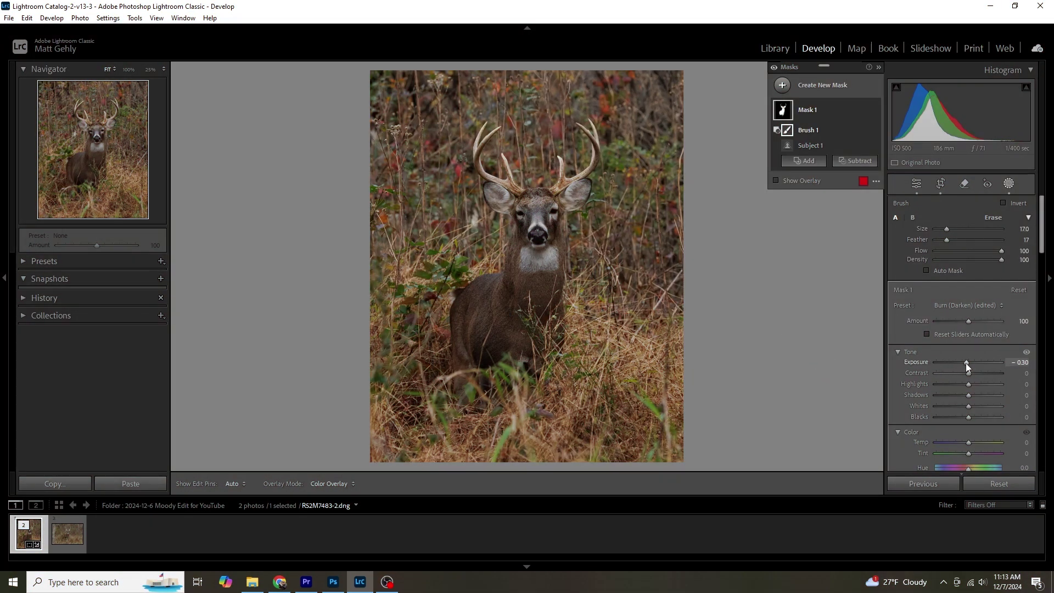
Step: Set the deer mask's Exposure to -0.14, Highlights to -5 and Shadows to -22
left_click_drag(965, 364, 967, 363)
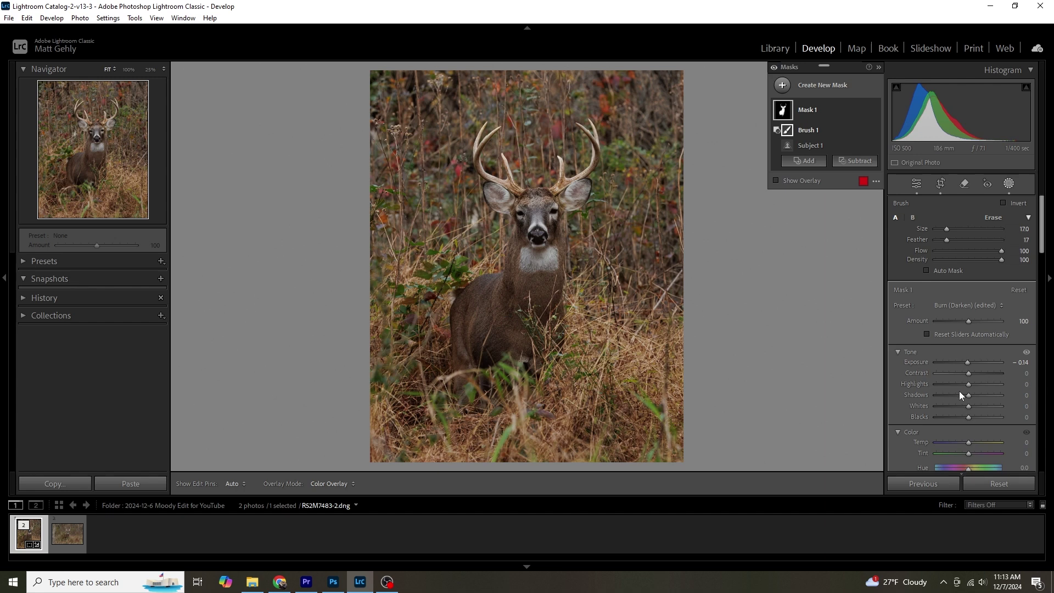
left_click_drag(970, 384, 967, 385)
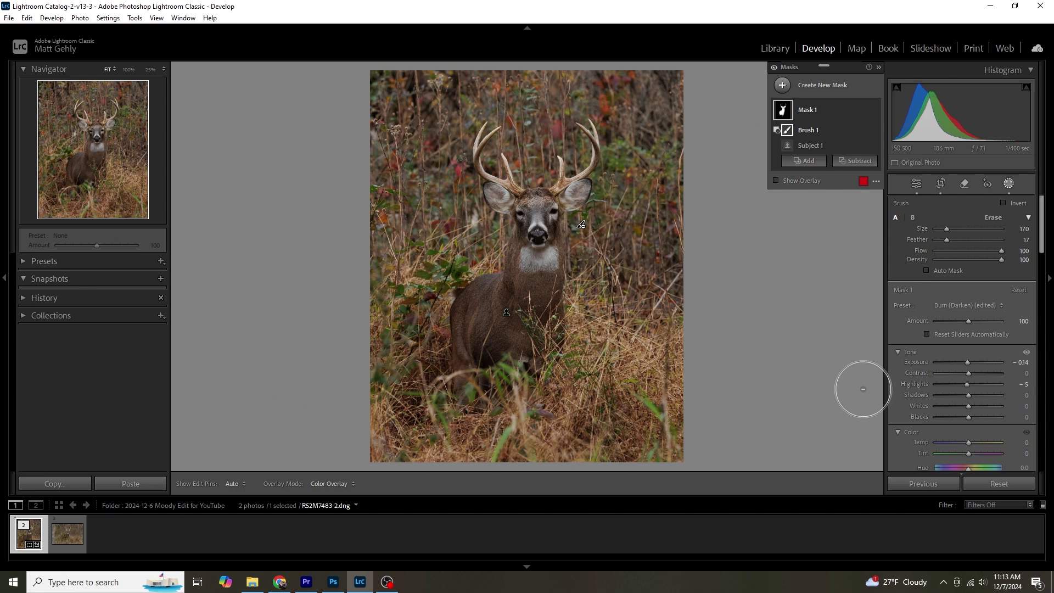
left_click_drag(970, 395, 963, 397)
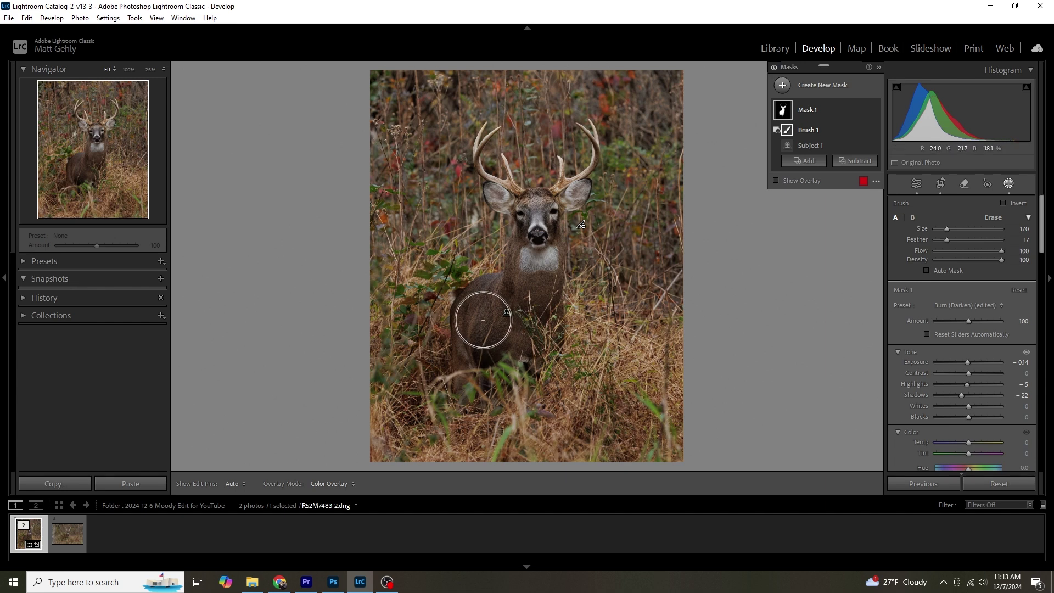
Step: Add a slightly tilted linear gradient mask over the foreground grass and lower its Highlights to -61
left_click(782, 85)
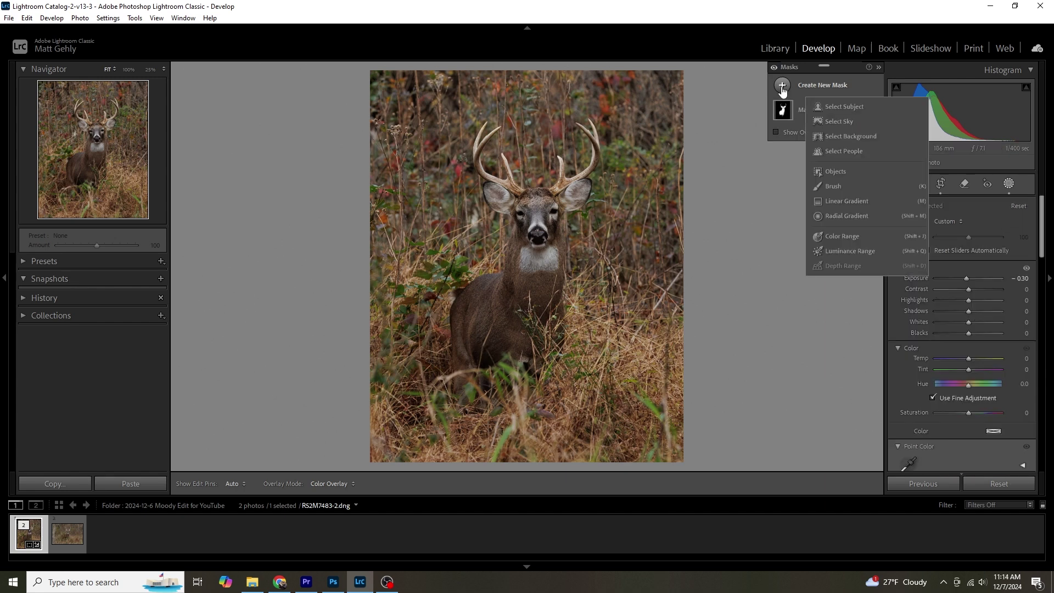
left_click(836, 201)
left_click_drag(508, 404, 517, 307)
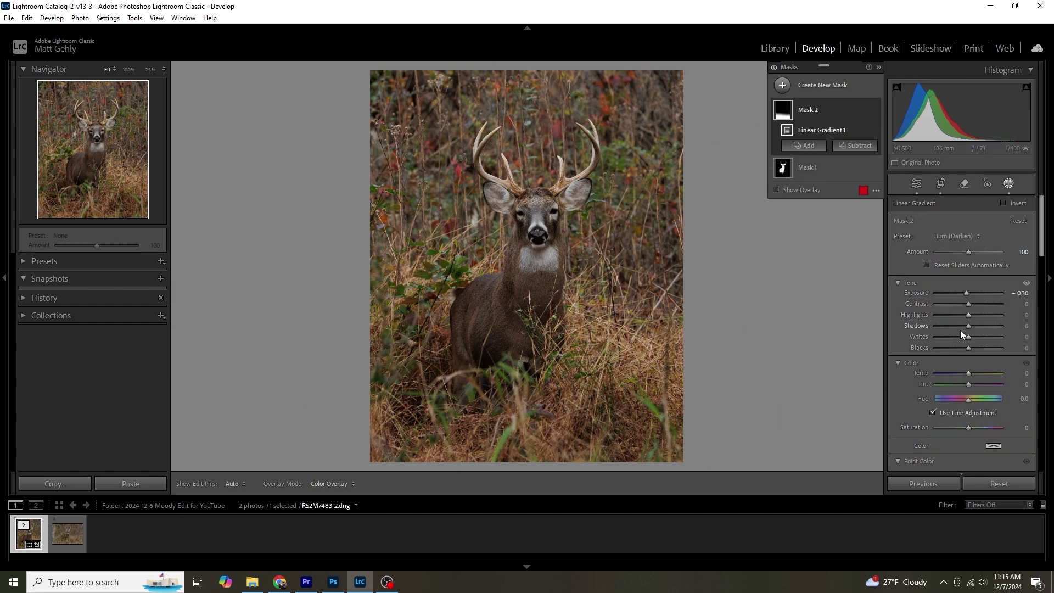
left_click_drag(968, 318, 949, 318)
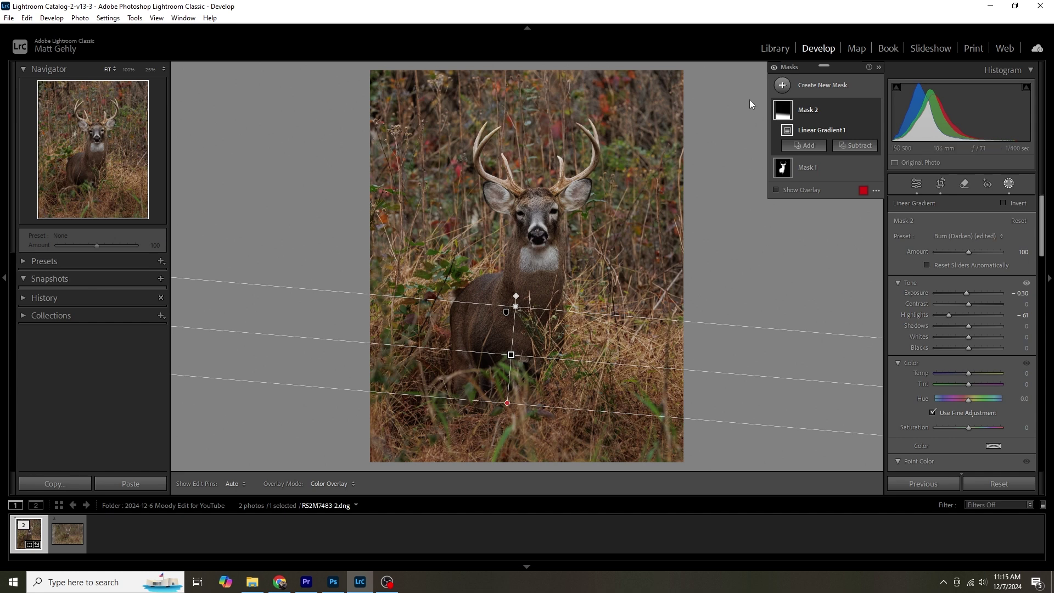
Step: Add a second linear gradient mask over the upper background, fading down across the deer's antlers and head
left_click(782, 87)
left_click(846, 201)
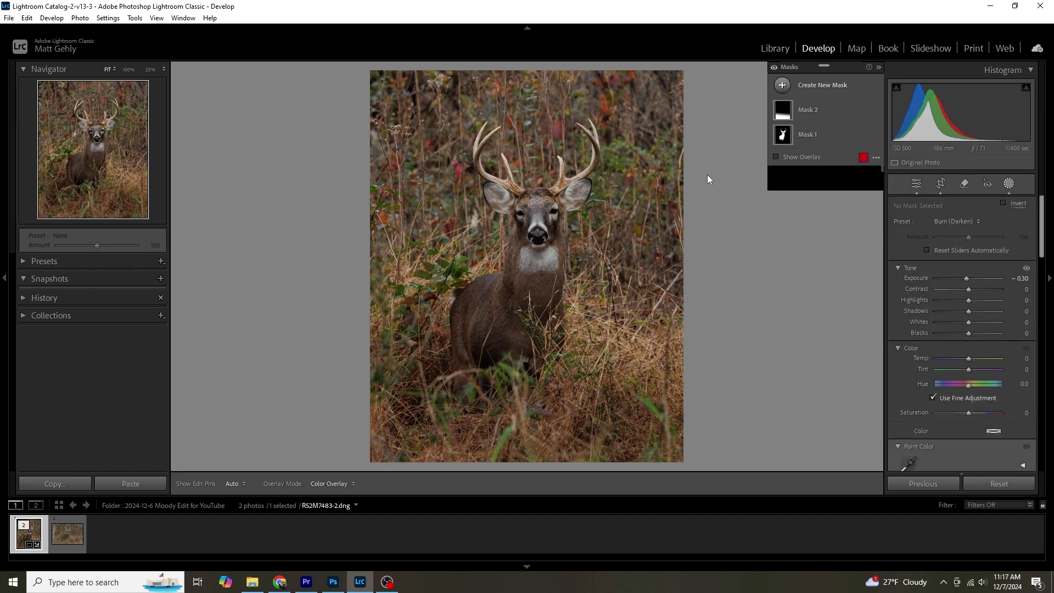
left_click_drag(531, 174, 536, 221)
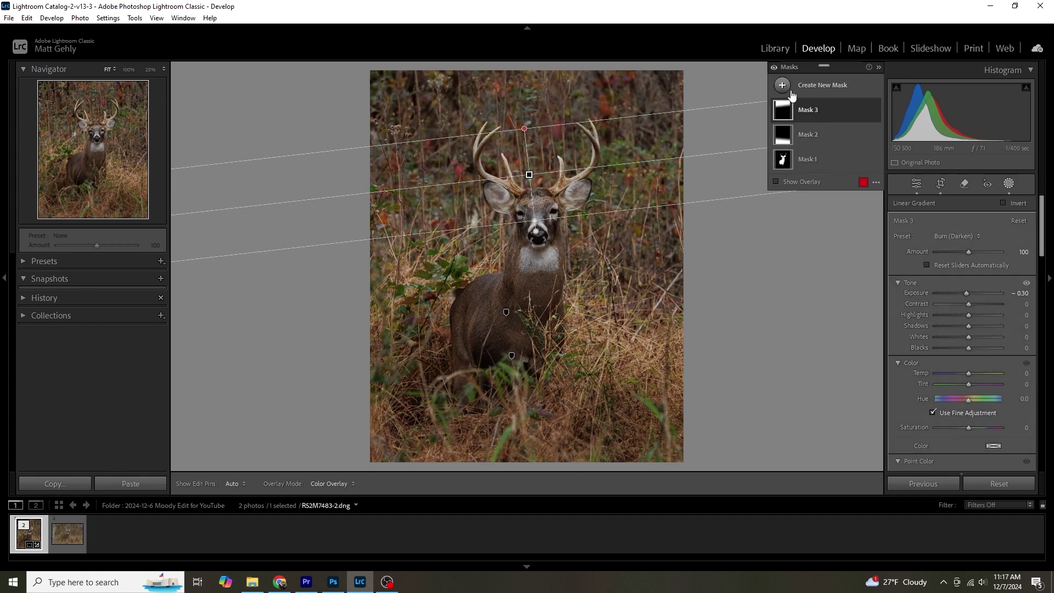
Step: Subtract the subject from the upper gradient mask and check its overlay around the antlers and head
left_click(794, 108)
left_click(860, 150)
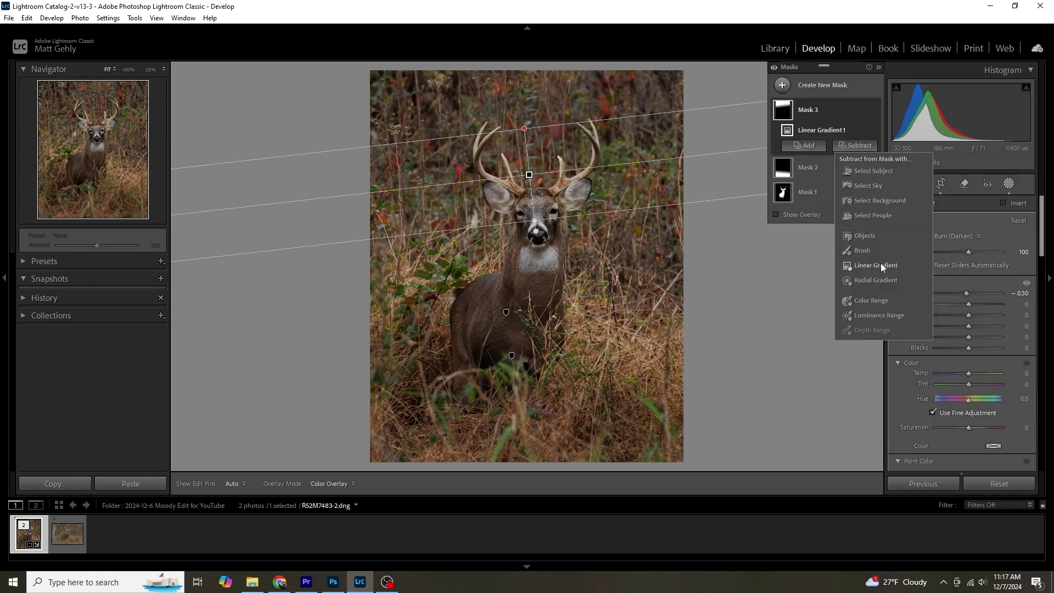
left_click(871, 176)
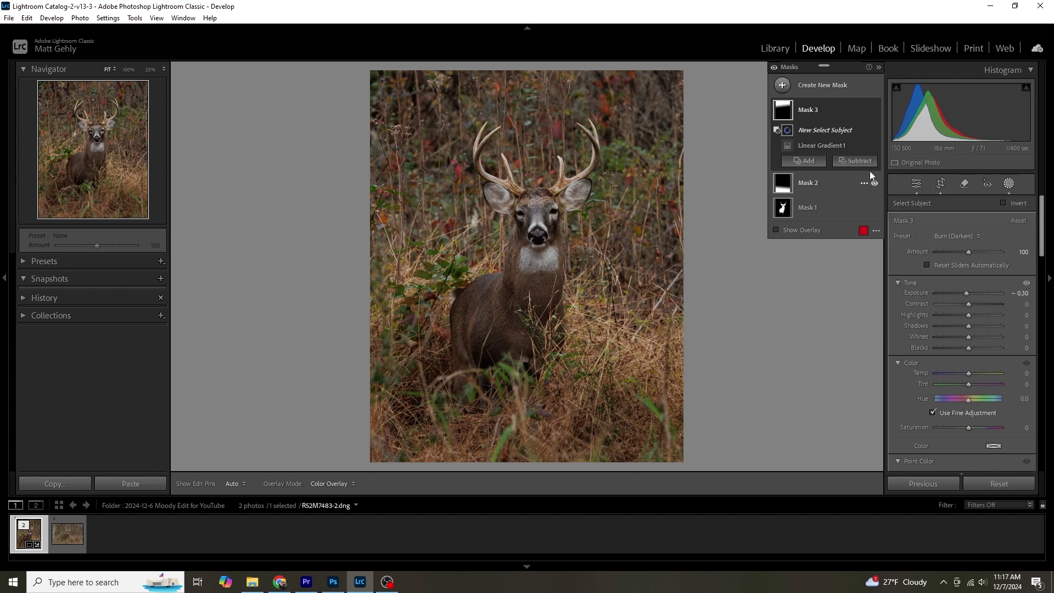
mouse_move(783, 207)
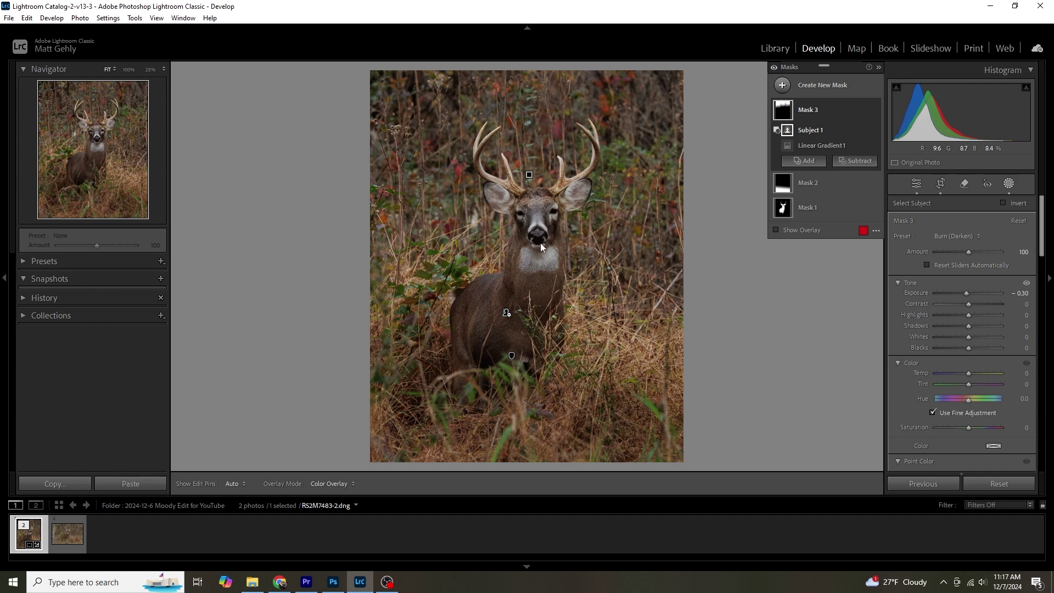
mouse_move(788, 109)
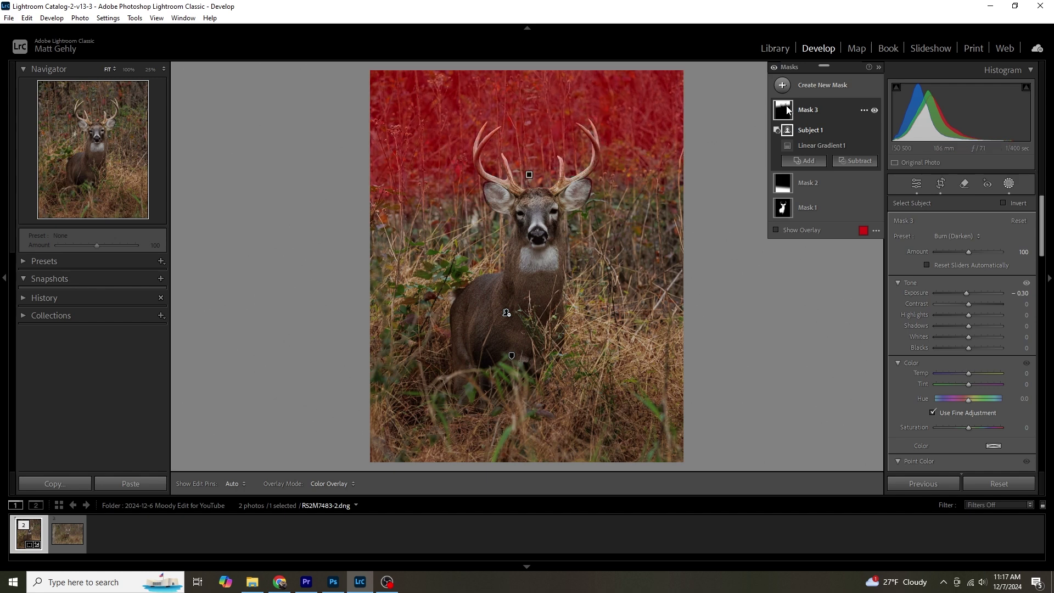
left_click(788, 110)
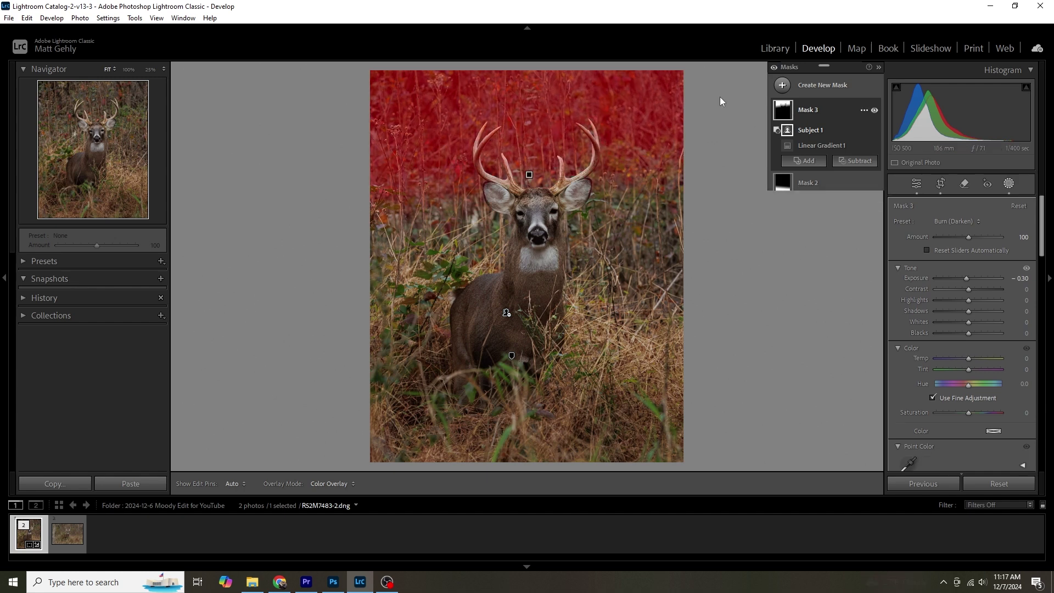
Step: Tilt the upper background's linear gradient more steeply across the antlers and lower that mask's Shadows
left_click(527, 174)
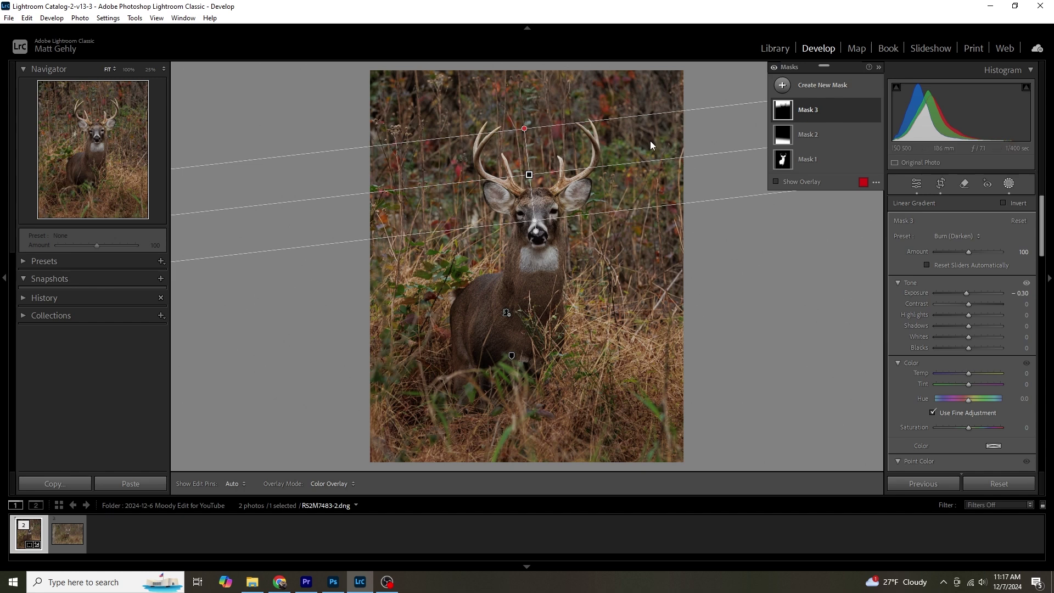
left_click_drag(520, 177, 517, 179)
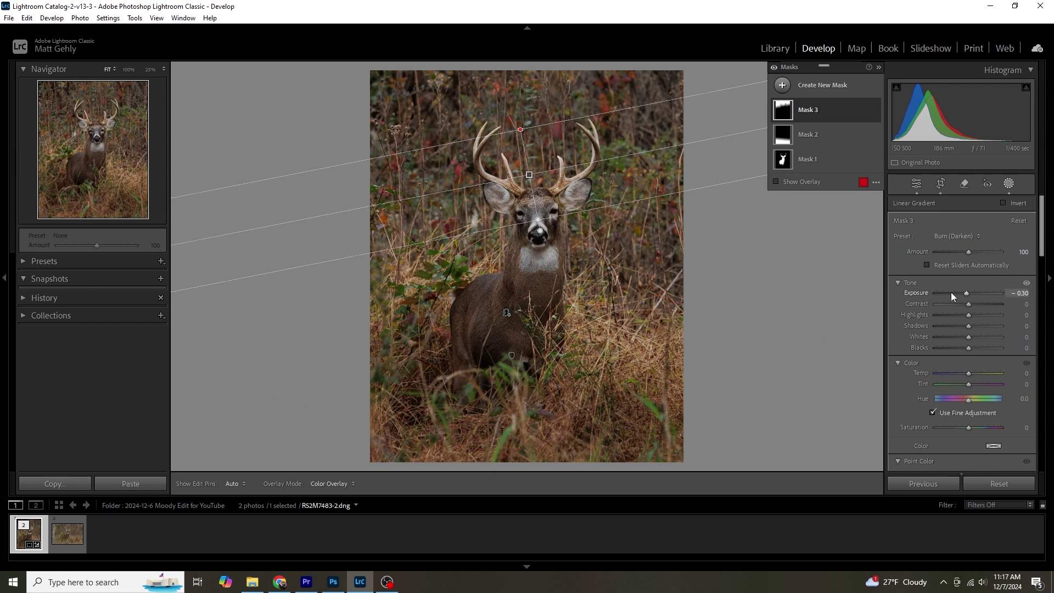
left_click_drag(968, 324, 958, 334)
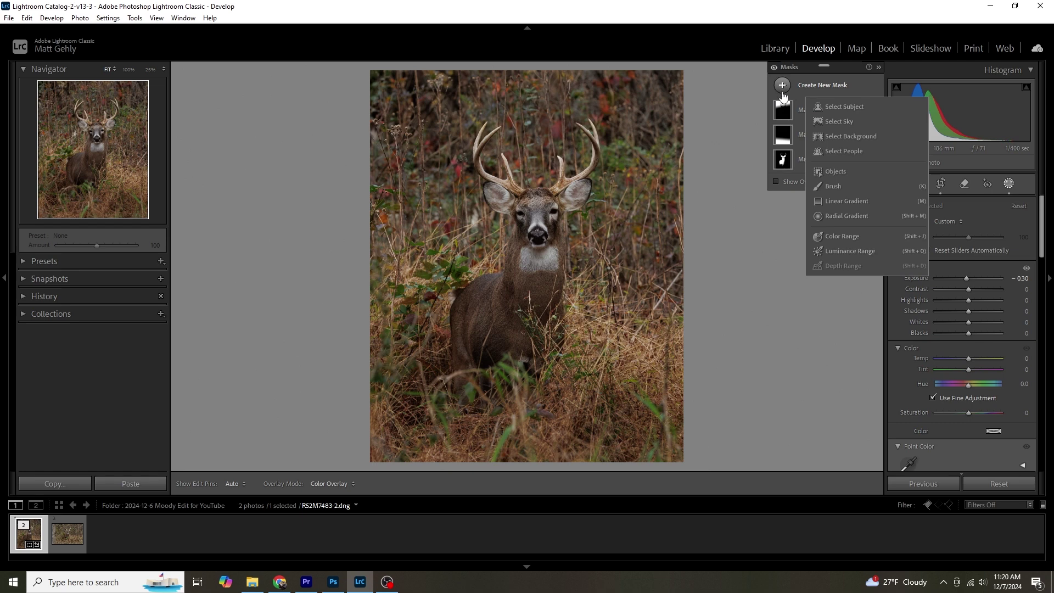
Step: Add a tilted linear gradient mask over the photo's left side fading into the deer, subtract the subject from it, and check its overlay
left_click(848, 199)
mouse_move(415, 305)
left_mouse_down()
mouse_move(506, 282)
mouse_move(521, 288)
left_mouse_up()
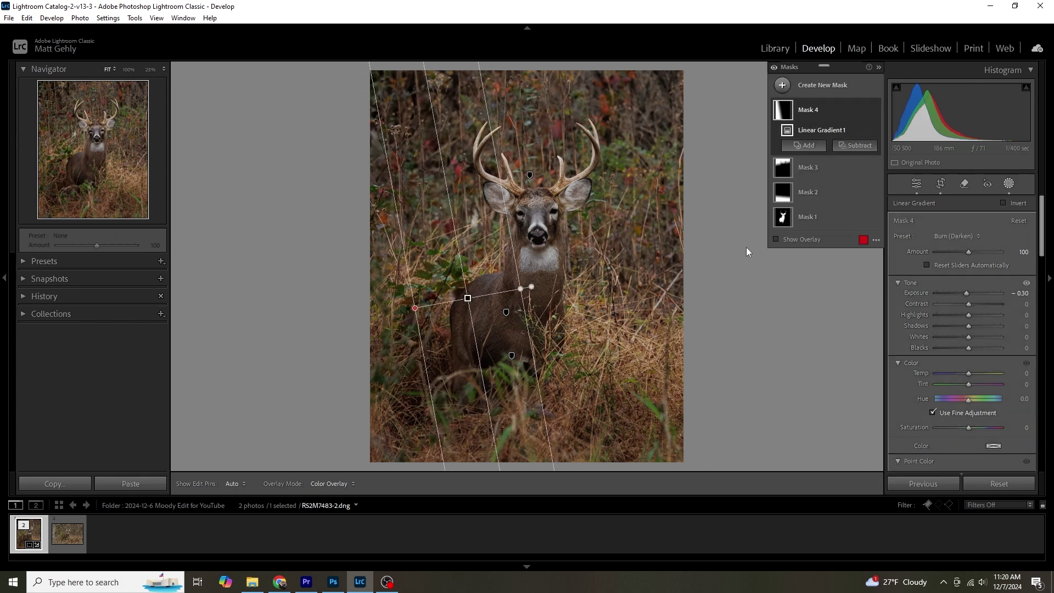
left_click(857, 146)
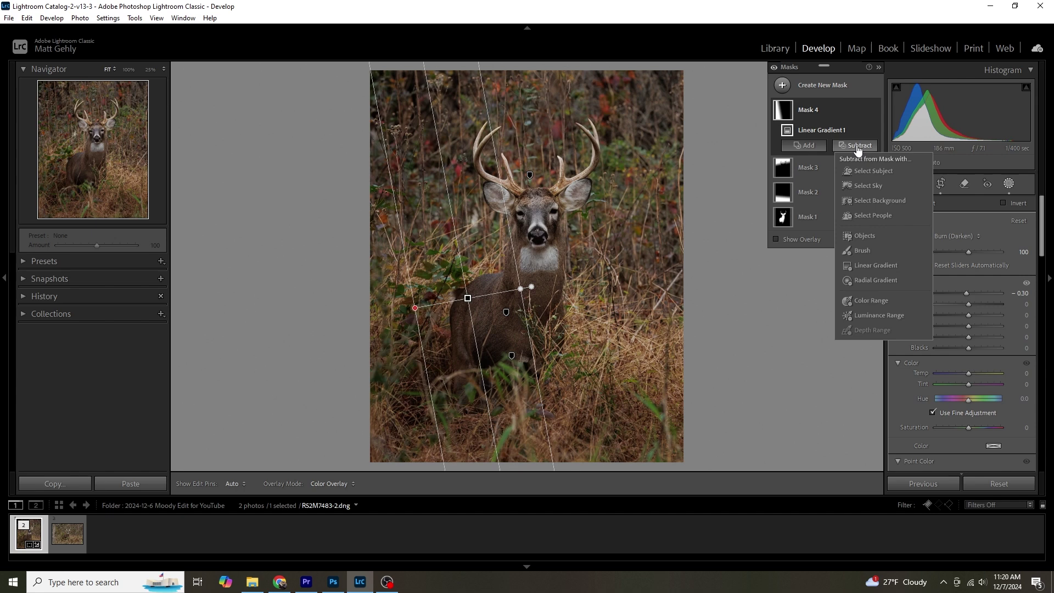
left_click(880, 200)
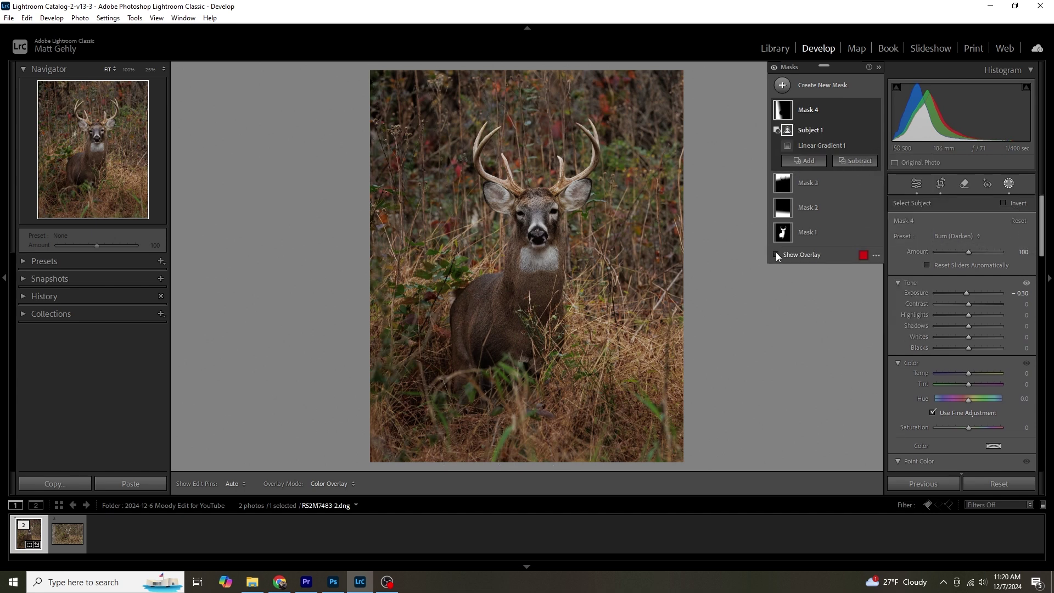
left_click(776, 254)
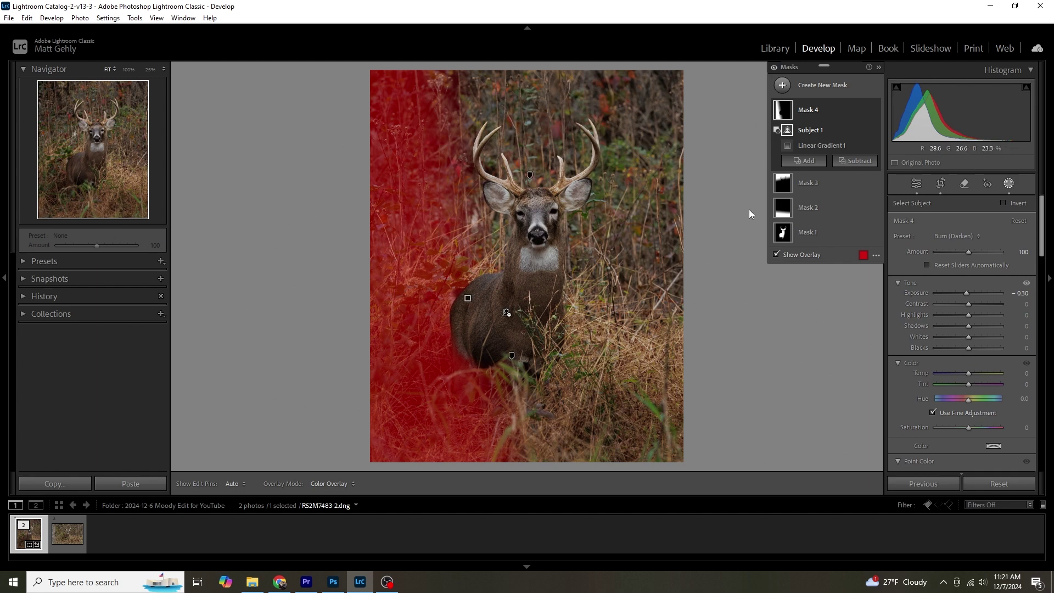
Step: Hide the overlay and set the left-side gradient mask's Exposure to -0.61, Highlights to -85 and Shadows to about -56
left_click(776, 255)
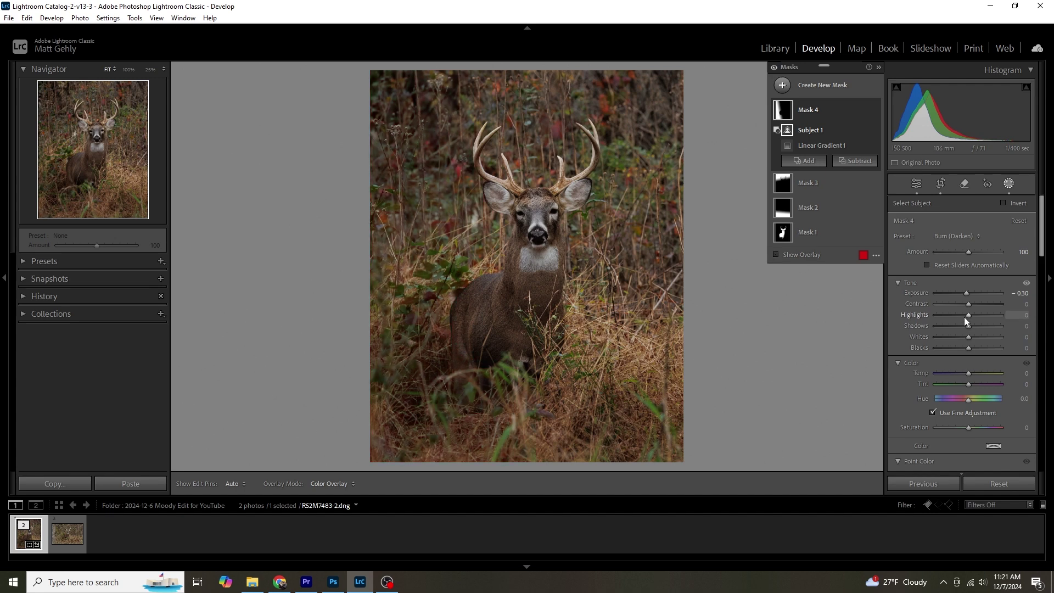
mouse_move(967, 294)
left_mouse_down()
mouse_move(969, 317)
mouse_move(942, 317)
mouse_move(951, 330)
left_mouse_up()
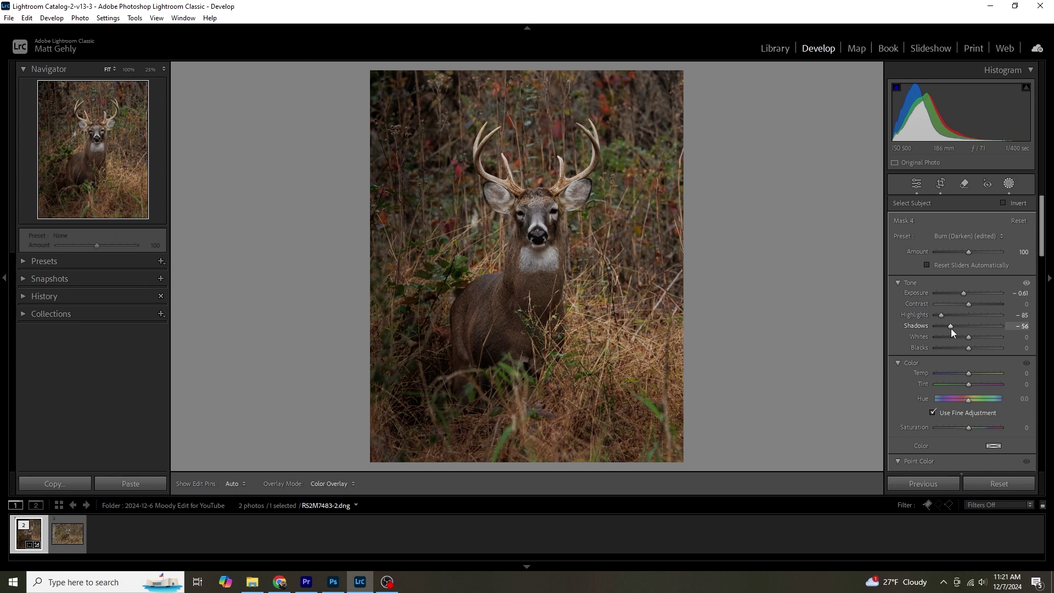
mouse_move(952, 328)
left_mouse_down()
mouse_move(964, 339)
mouse_move(955, 343)
left_mouse_up()
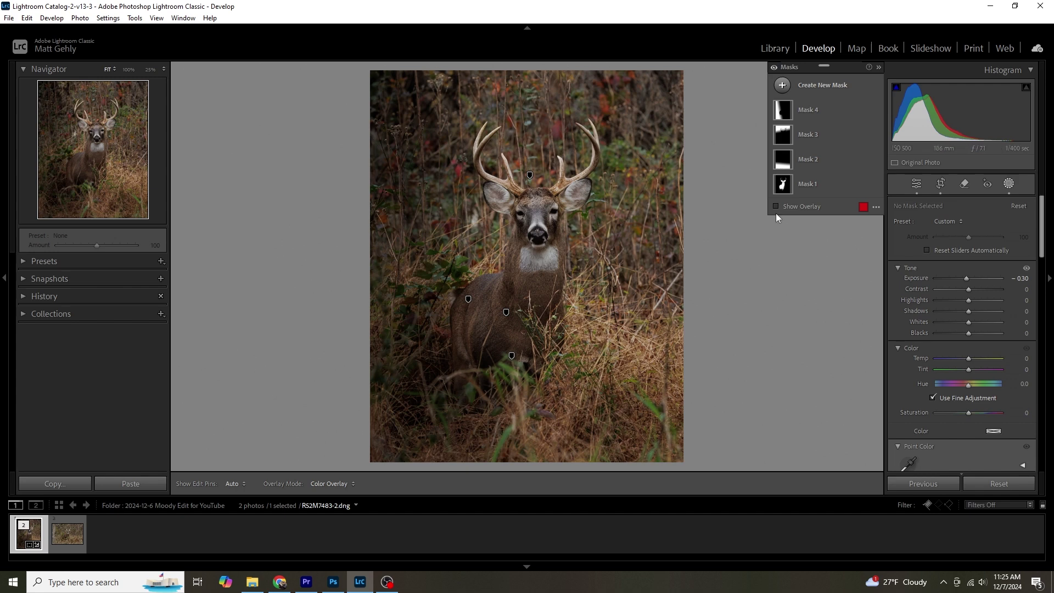
Step: Duplicate and invert the deer mask, and intersect the copy with a linear gradient fading from the foreground grass up to the deer's head
left_click(784, 187)
right_click(785, 188)
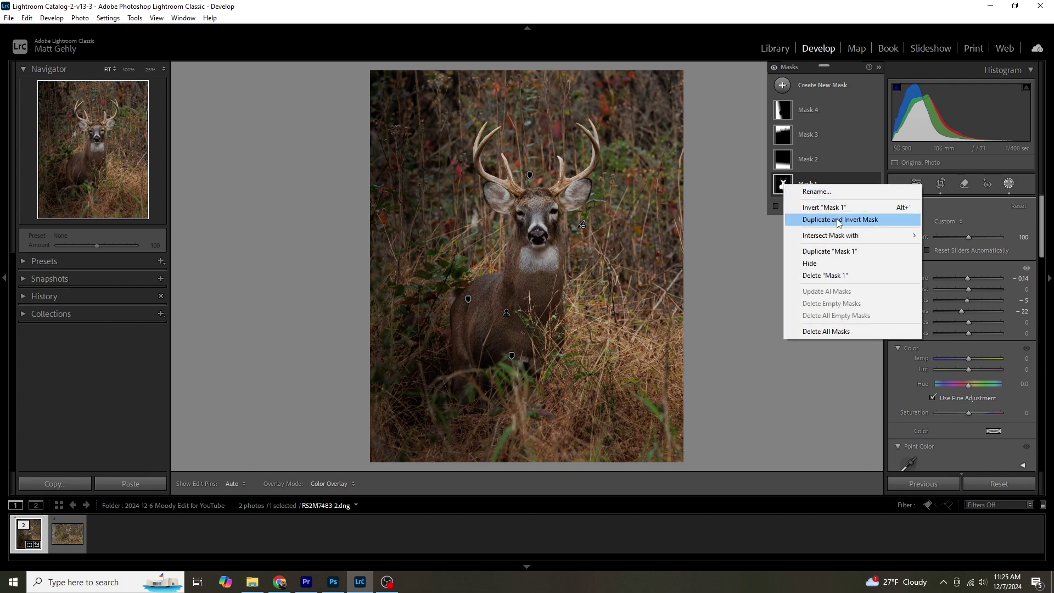
left_click(838, 220)
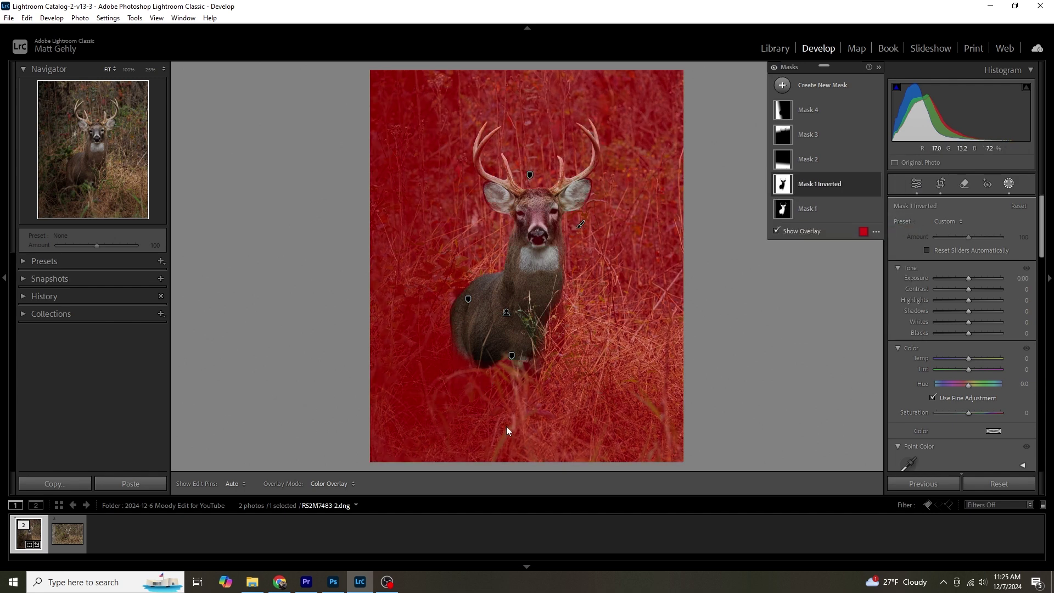
left_click(864, 186)
mouse_move(904, 236)
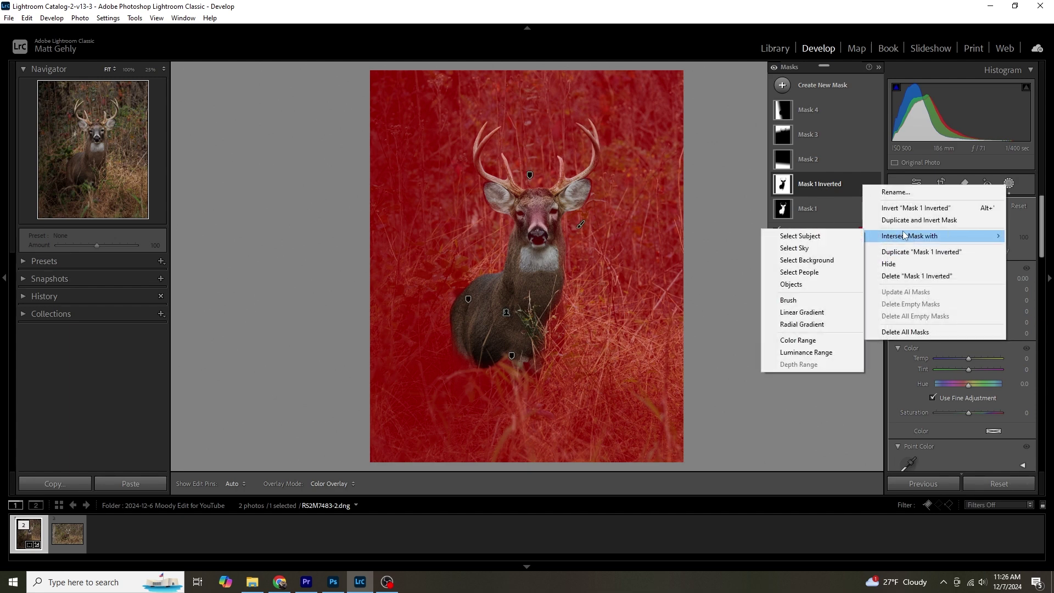
left_click(806, 312)
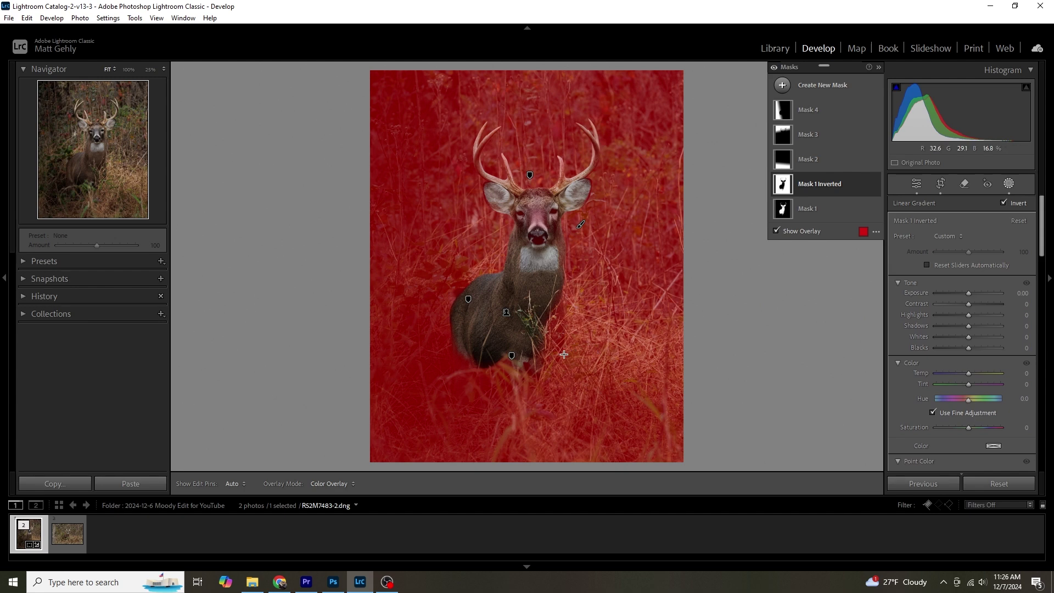
left_click_drag(506, 392, 516, 235)
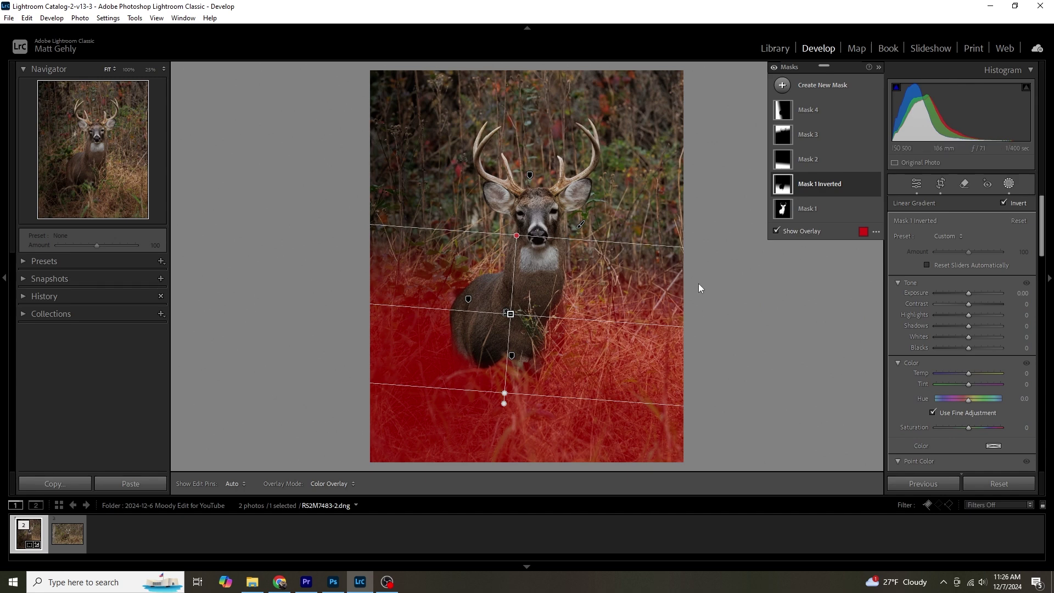
Step: Set the inverted deer mask's Exposure to -0.75 and Shadows to -25, and deselect the mask
left_click_drag(968, 293, 964, 297)
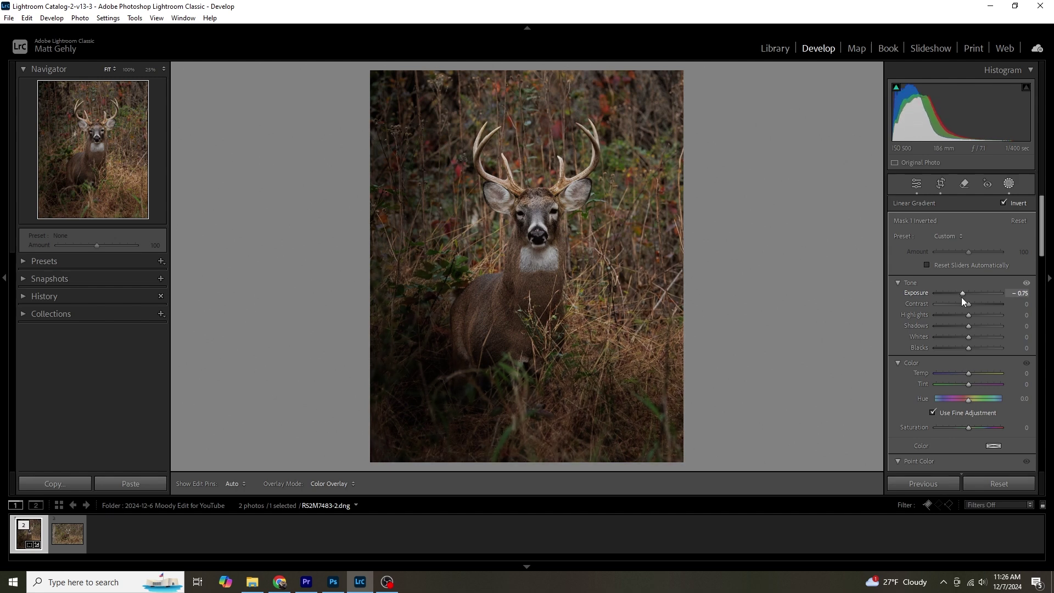
left_click_drag(968, 326, 960, 326)
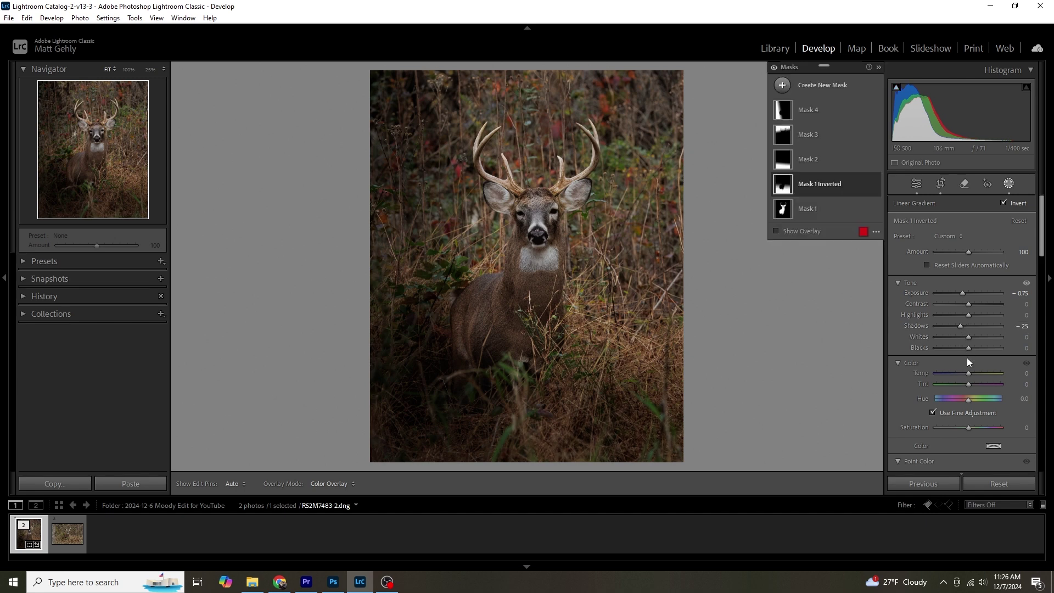
left_click(819, 279)
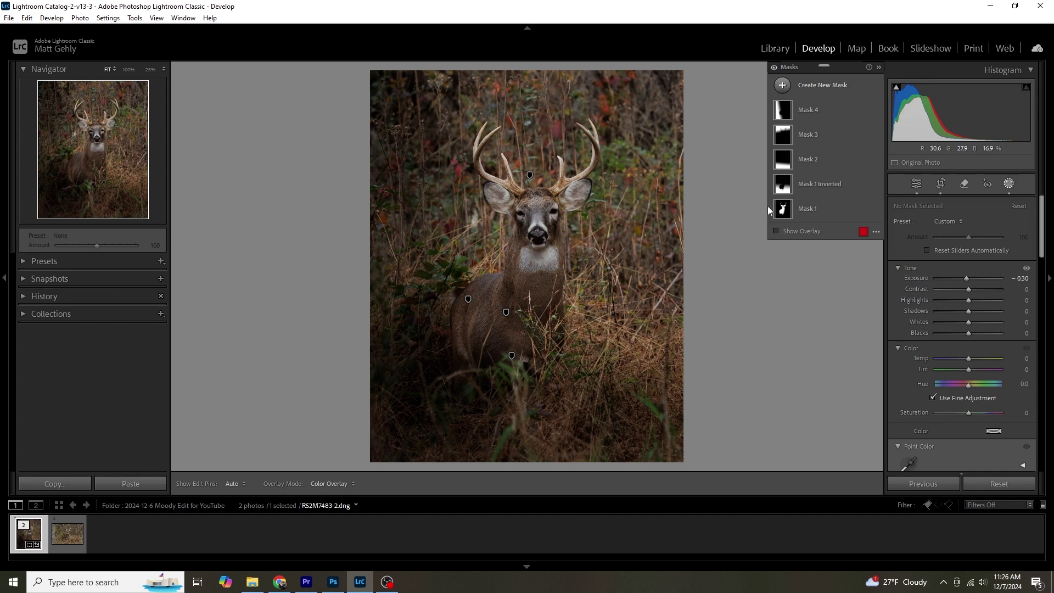
Step: Duplicate the original deer mask (Mask 1) and intersect the copy with a brush
mouse_move(785, 212)
left_click(864, 210)
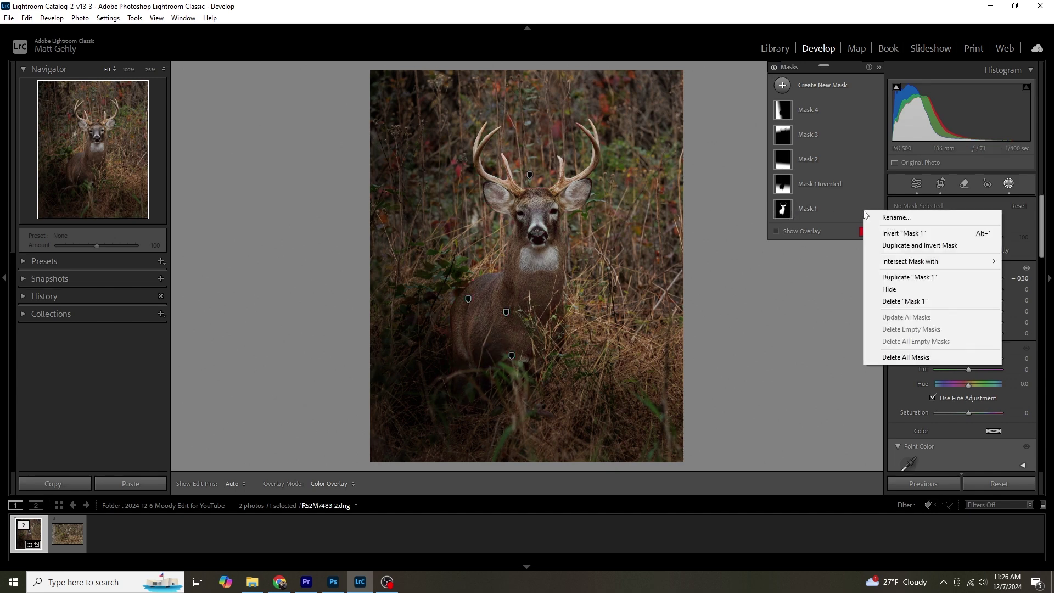
left_click(909, 276)
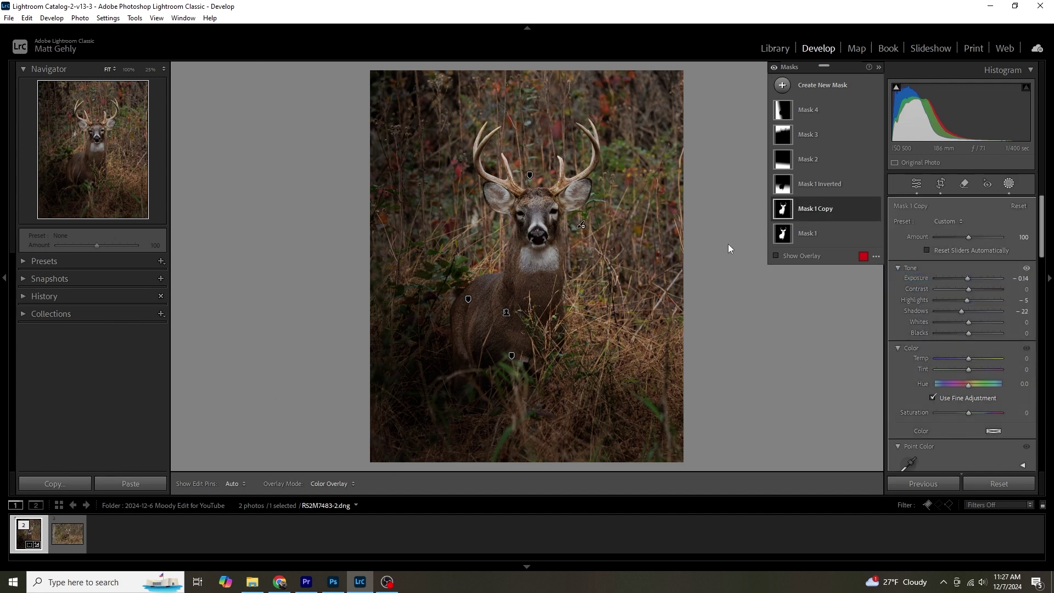
left_click(865, 210)
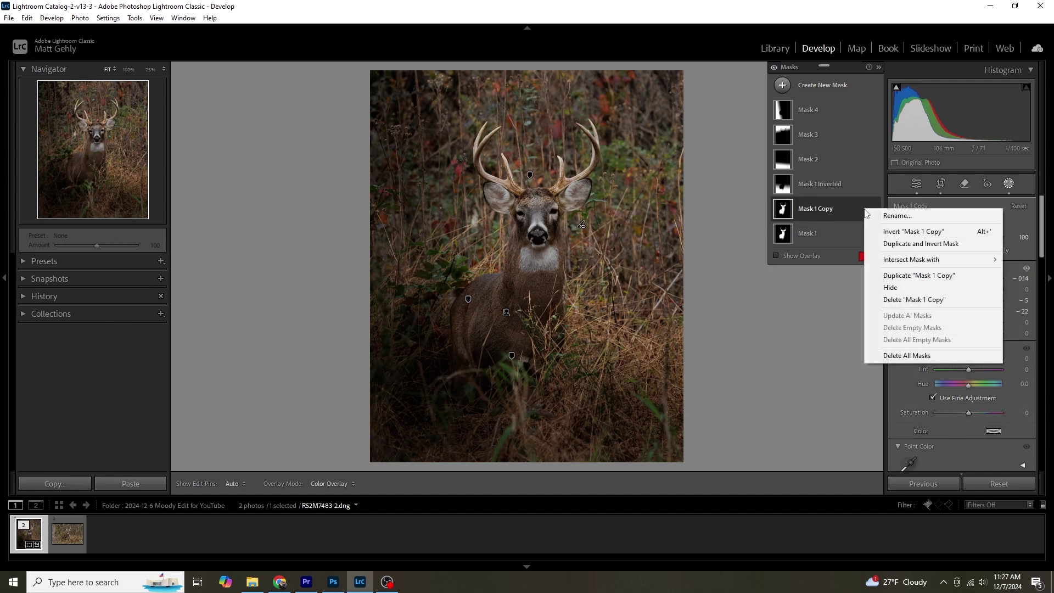
mouse_move(919, 263)
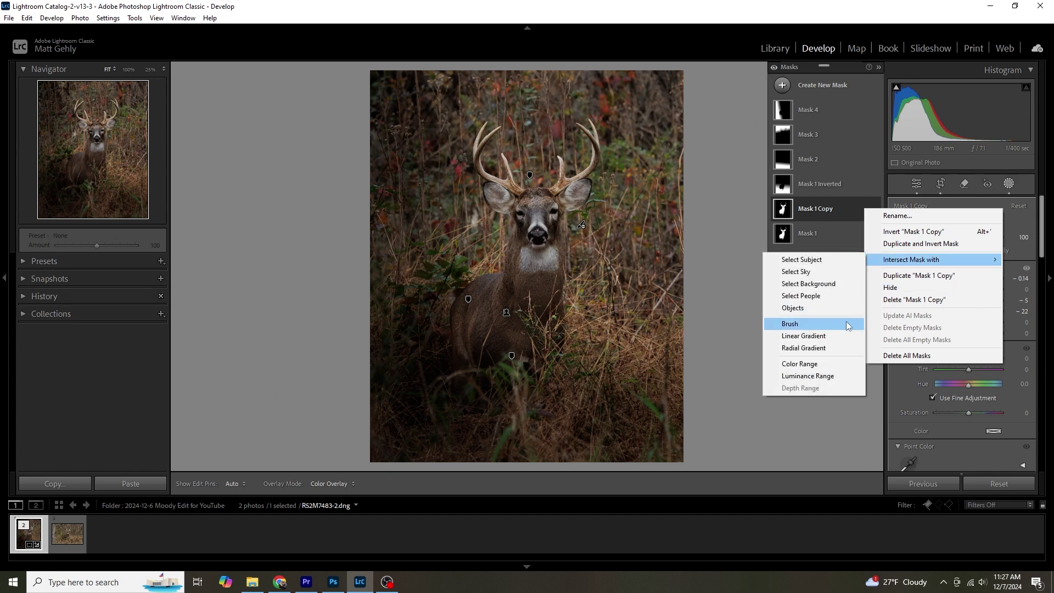
left_click(796, 323)
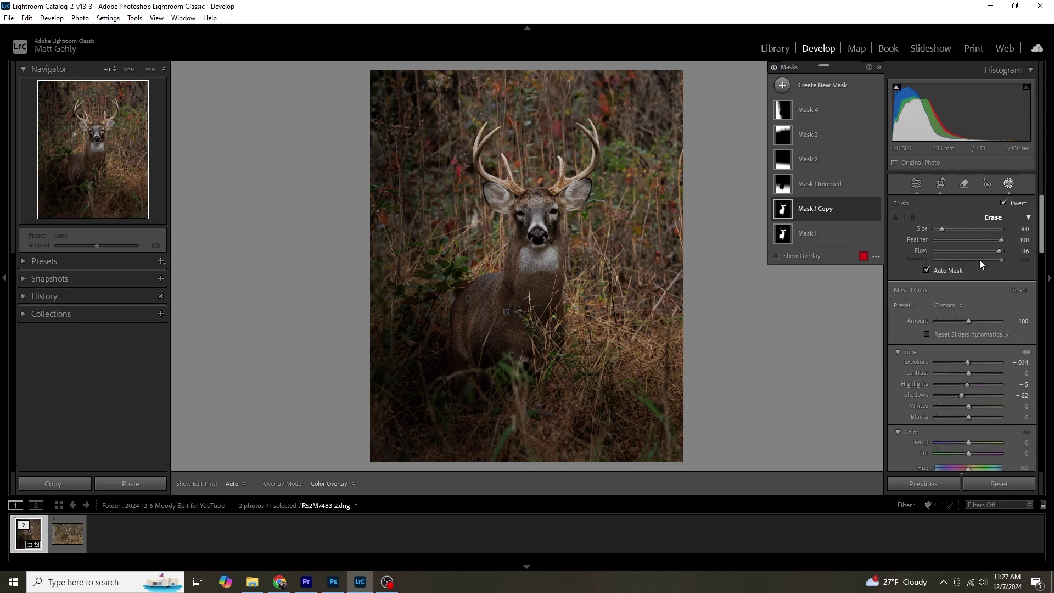
Step: Apply the Dodge (Lighten) preset to the copied deer mask and set its brush to Size 7.0 and Feather 73
left_click(947, 306)
left_click(807, 266)
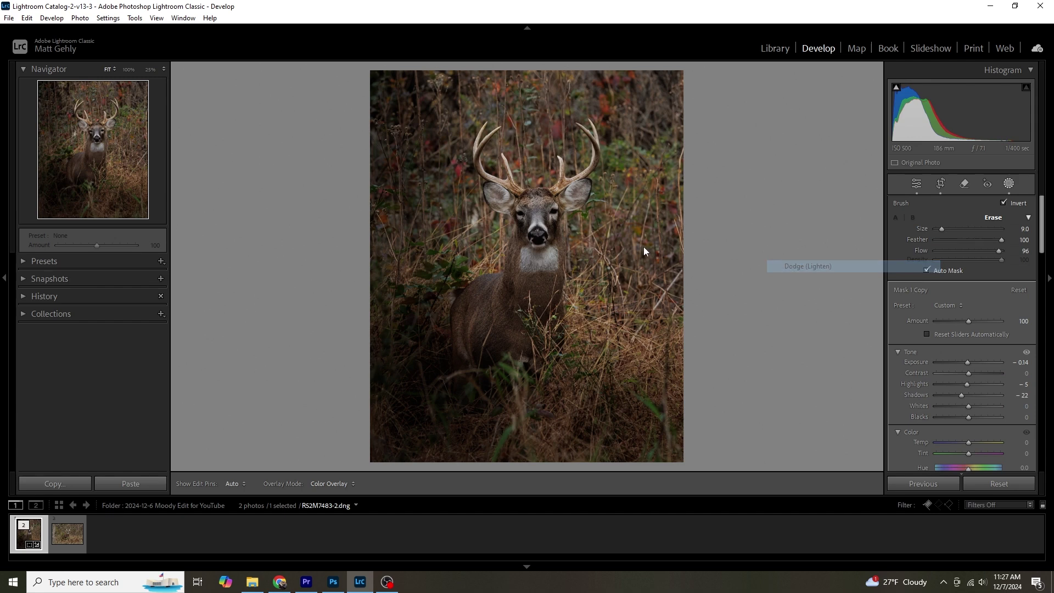
scroll(553, 285, "up", 3)
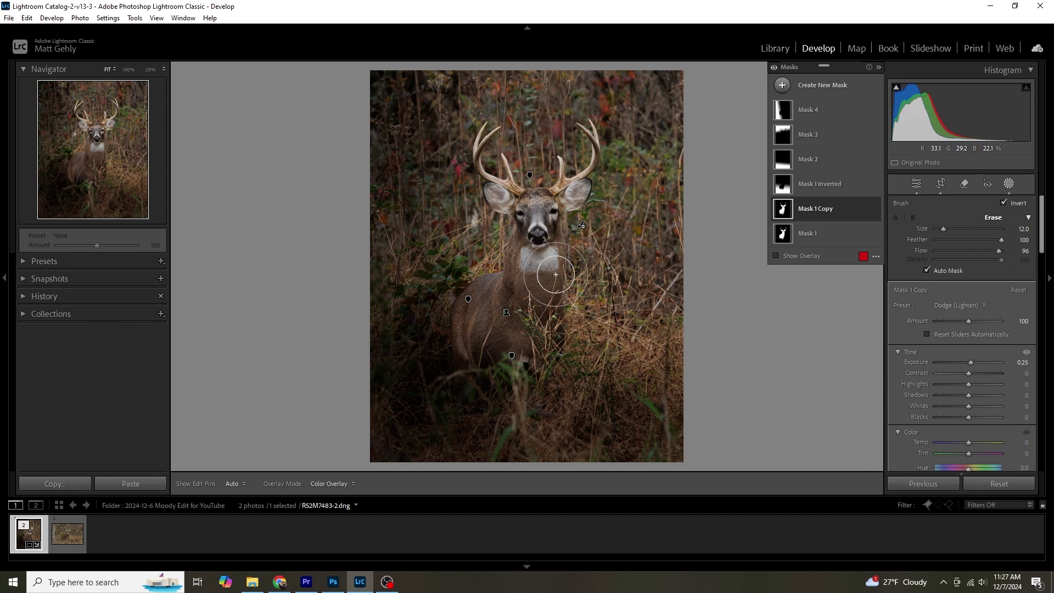
left_click_drag(1001, 240, 984, 241)
scroll(556, 283, "down", 5)
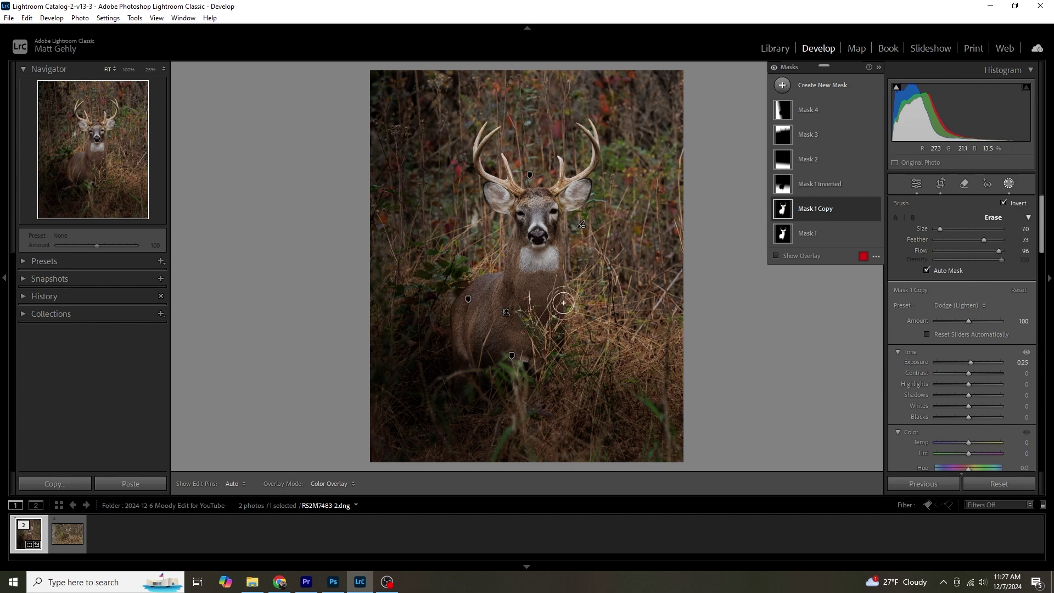
Step: Hide the edit pins, brush the lightening along the deer's right-hand edge up to the antler, and restore the pins
key("h")
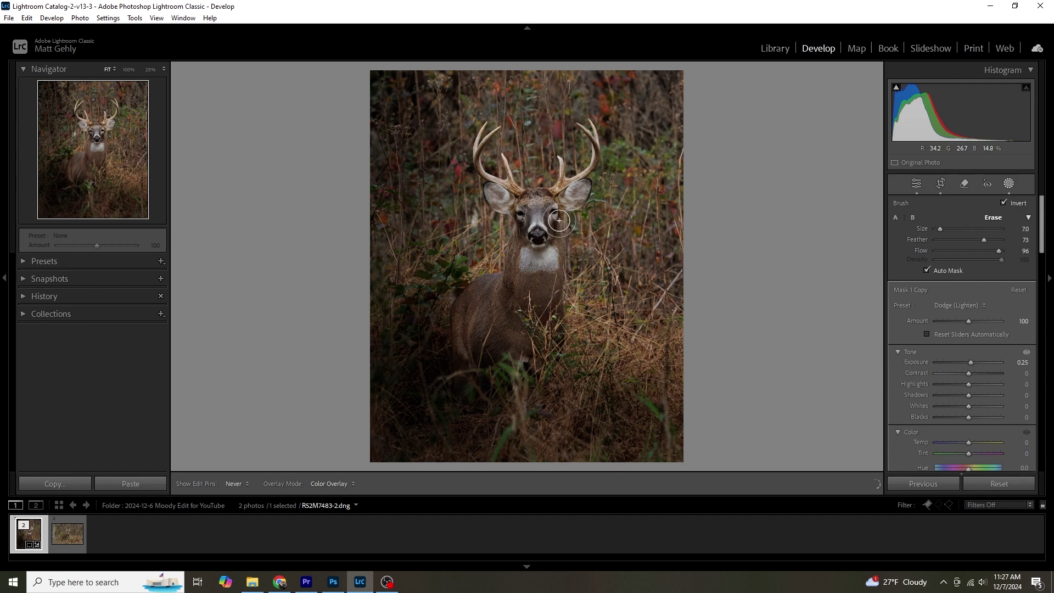
left_click_drag(584, 192, 590, 127)
key("h")
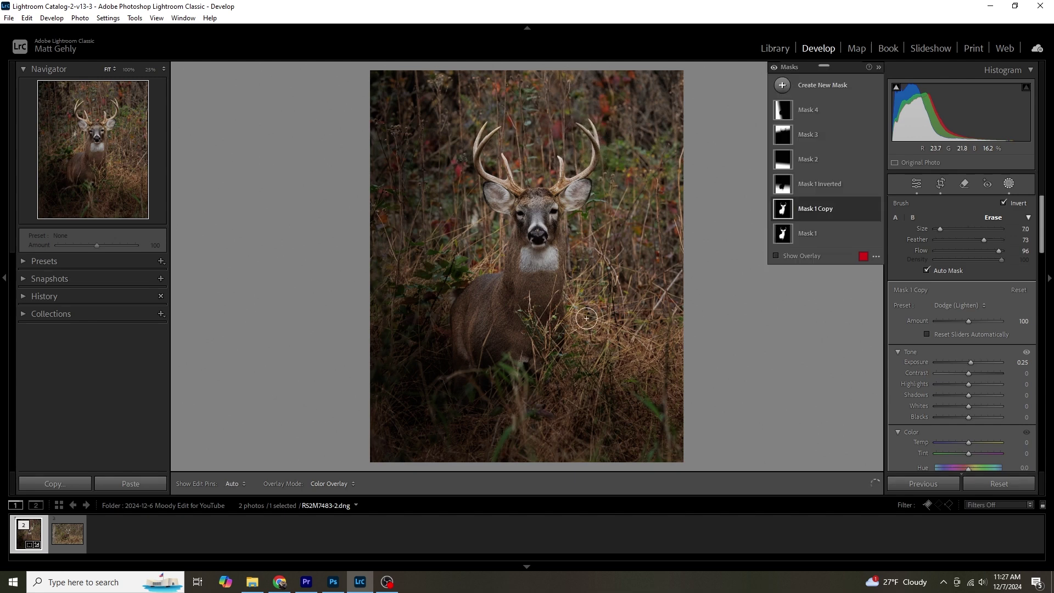
Step: Toggle the brushed lightening mask's visibility to compare the deer with and without it
left_click(875, 208)
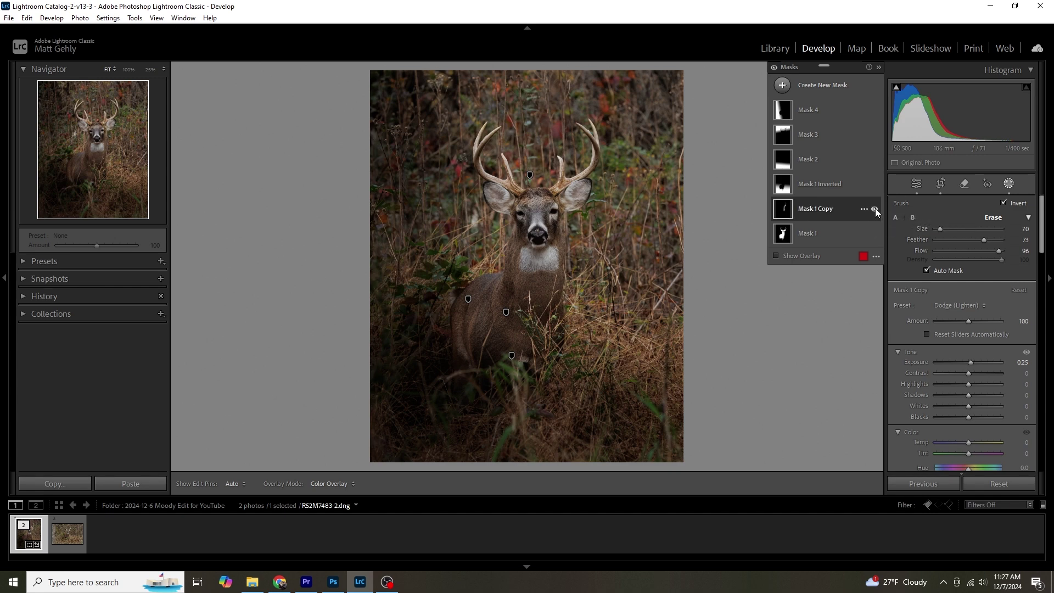
left_click(876, 208)
left_click(875, 208)
left_click(875, 208)
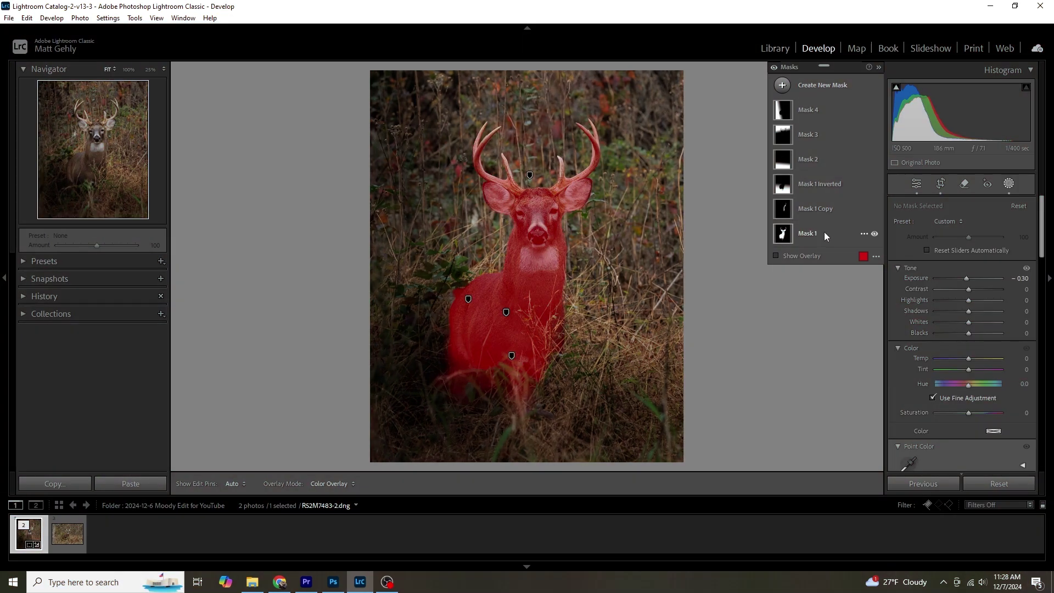
Step: Duplicate the original deer mask (Mask 1) a second time and intersect this new copy with a brush
right_click(861, 233)
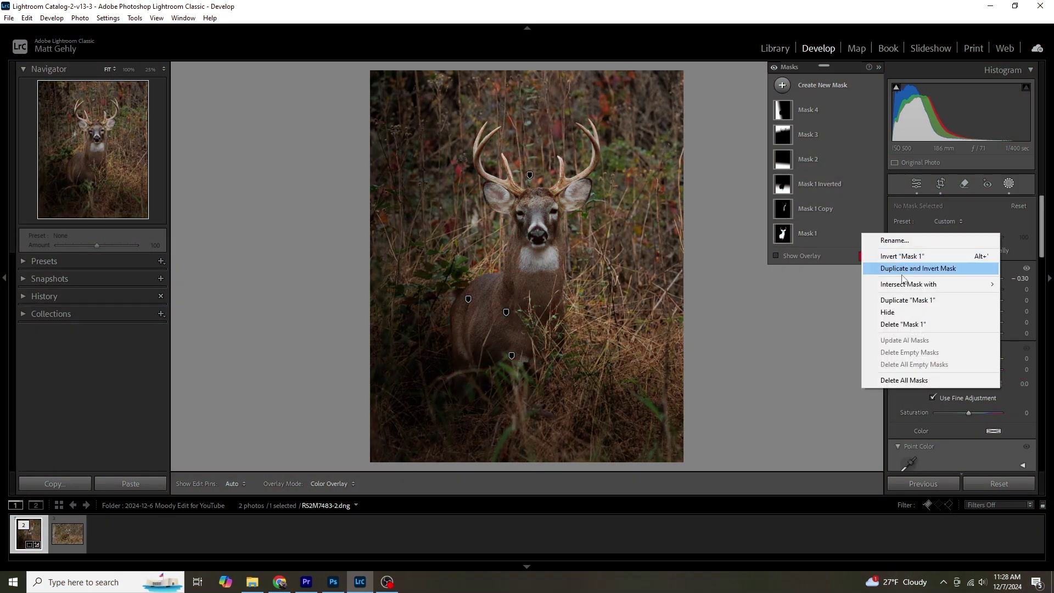
left_click(908, 300)
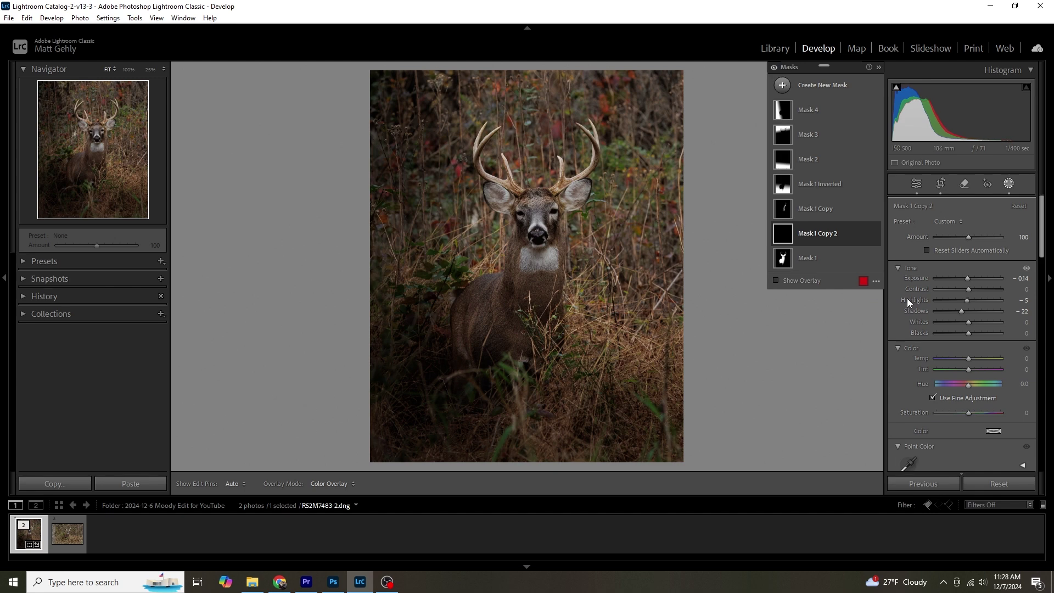
left_click(865, 235)
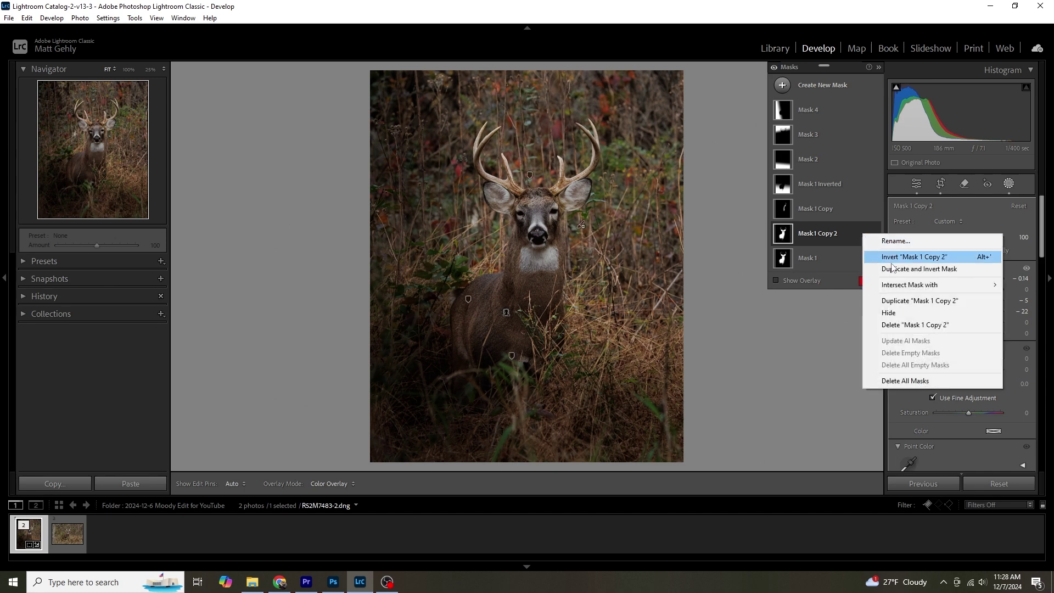
mouse_move(906, 287)
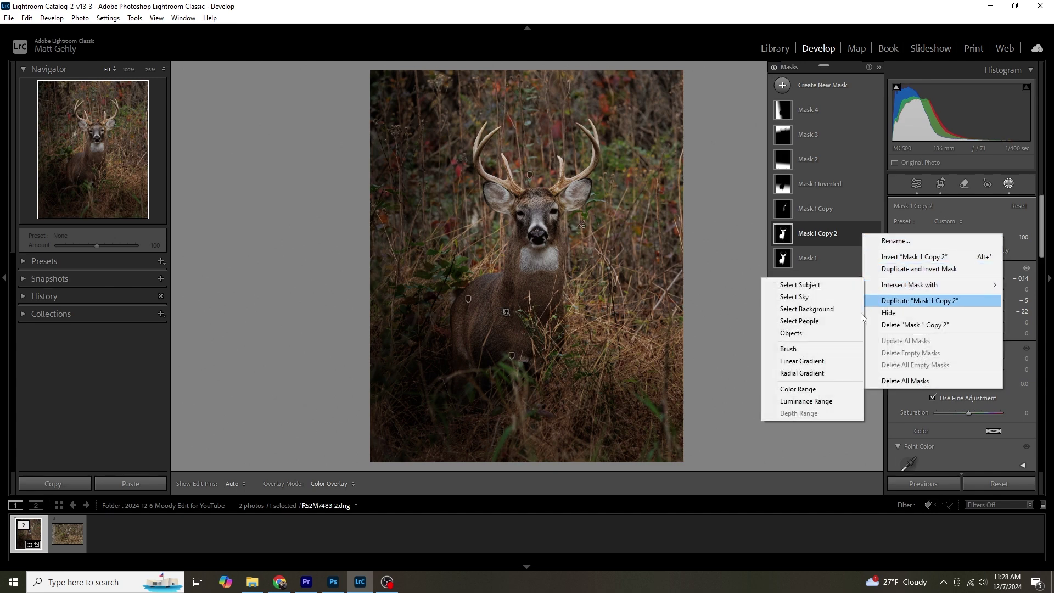
left_click(811, 350)
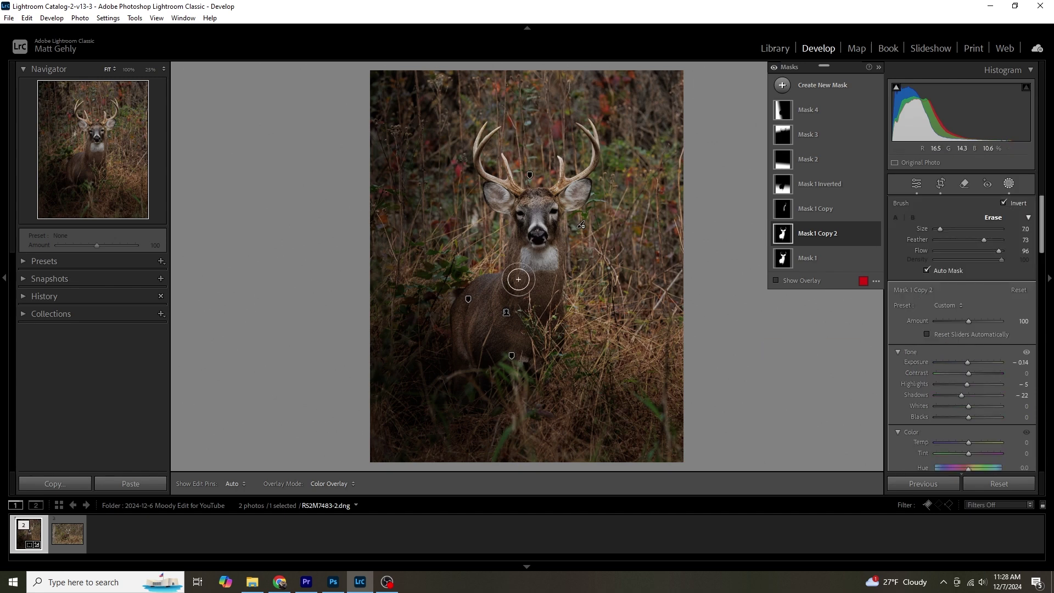
Step: Apply the Burn (Darken) preset to the second deer mask copy, enlarge its brush to Size 14.0, and hide the edit pins
left_click(949, 305)
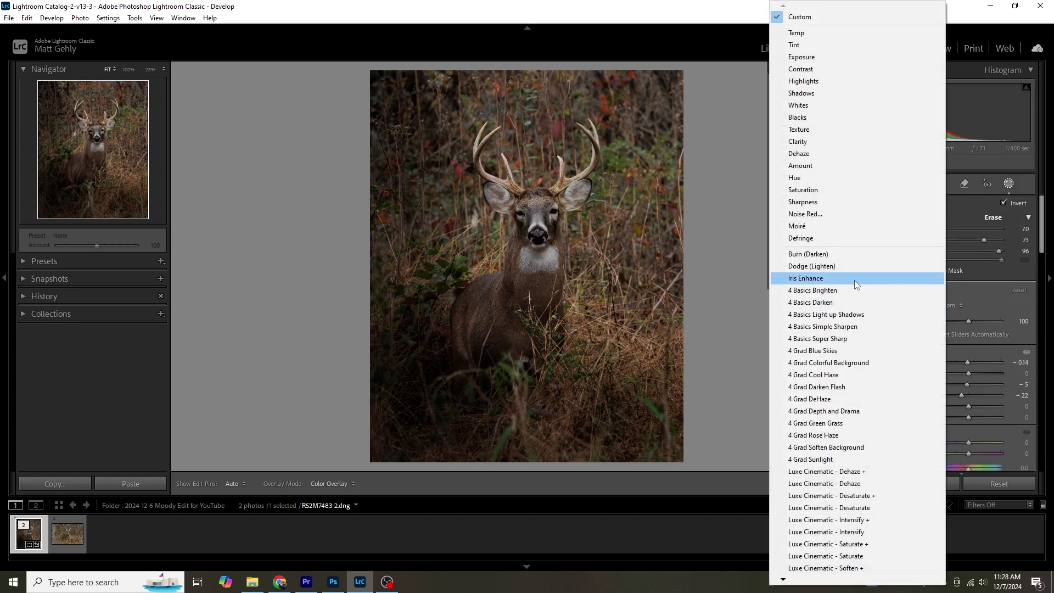
left_click(819, 254)
scroll(489, 289, "up", 7)
key("h")
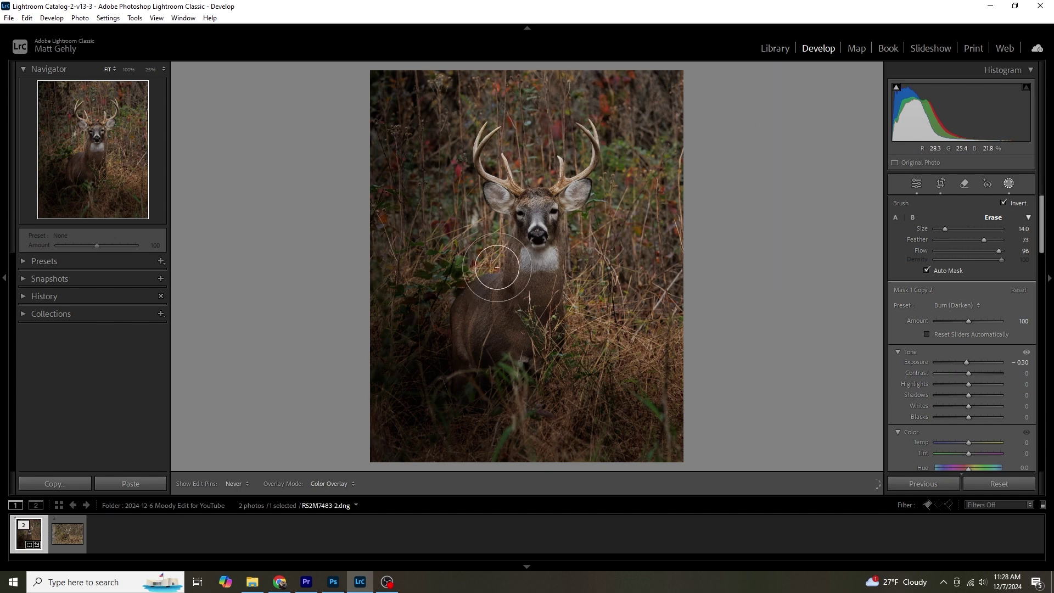
Step: Brush the darkening over the deer's left-hand flank and set its Exposure to −1.09, Highlights to −14, and Shadows to −29
mouse_move(472, 297)
left_mouse_down()
mouse_move(501, 225)
mouse_move(480, 144)
mouse_move(496, 179)
mouse_move(501, 260)
mouse_move(470, 324)
left_mouse_up()
key("h")
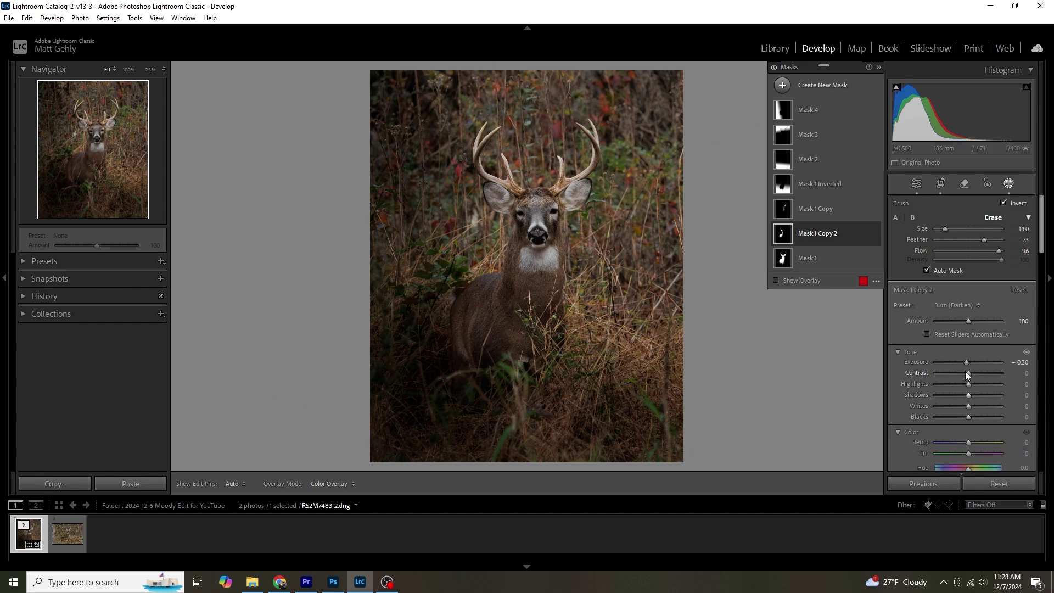
left_click_drag(965, 363, 965, 386)
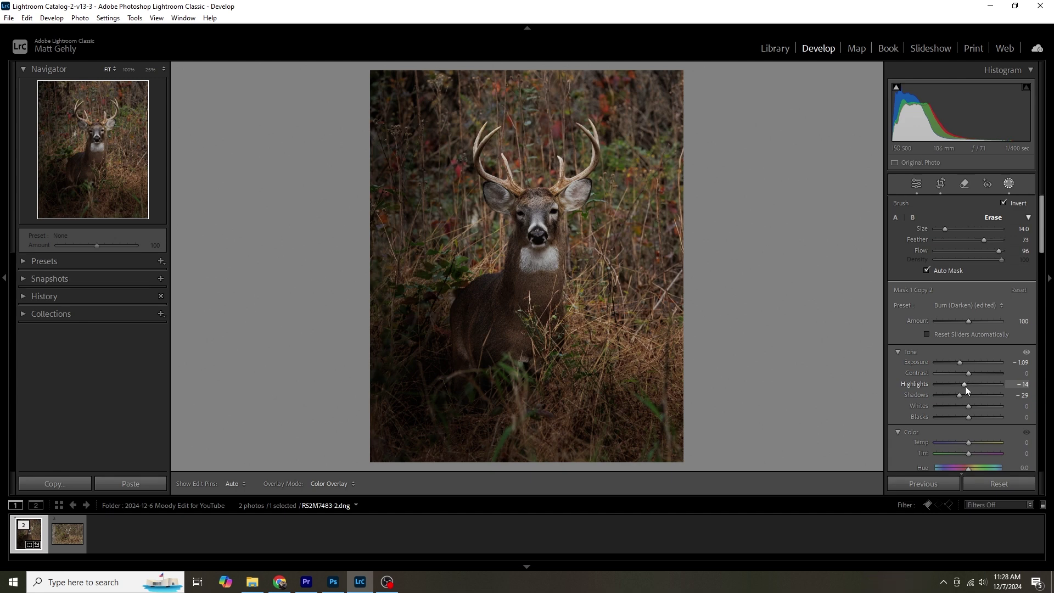
left_click_drag(966, 387, 965, 386)
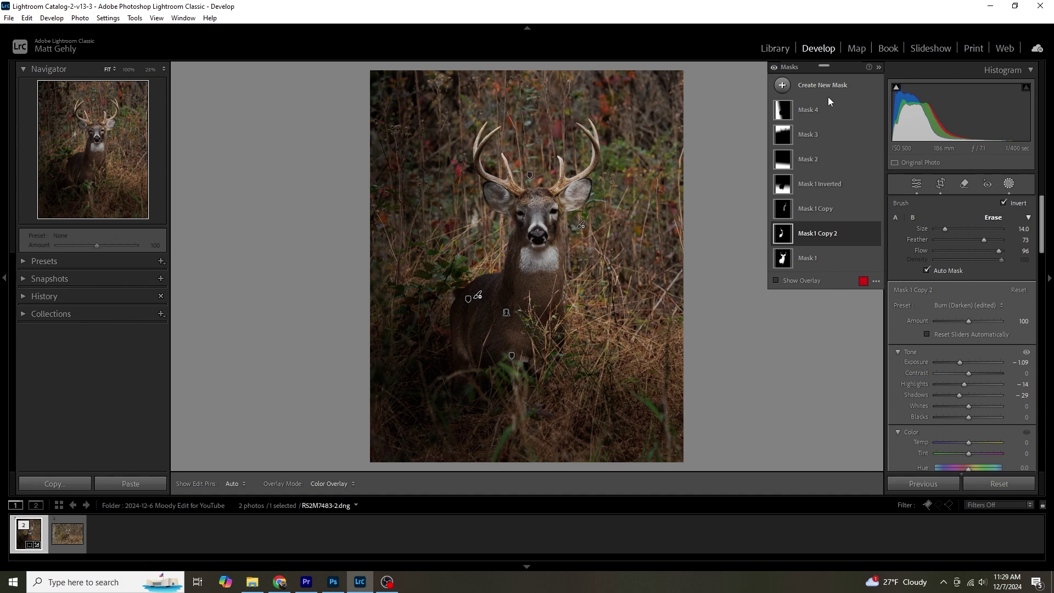
Step: Add a radial gradient mask over the background at the photo's upper-right corner and tilt it diagonally toward the deer's ear
left_click(783, 85)
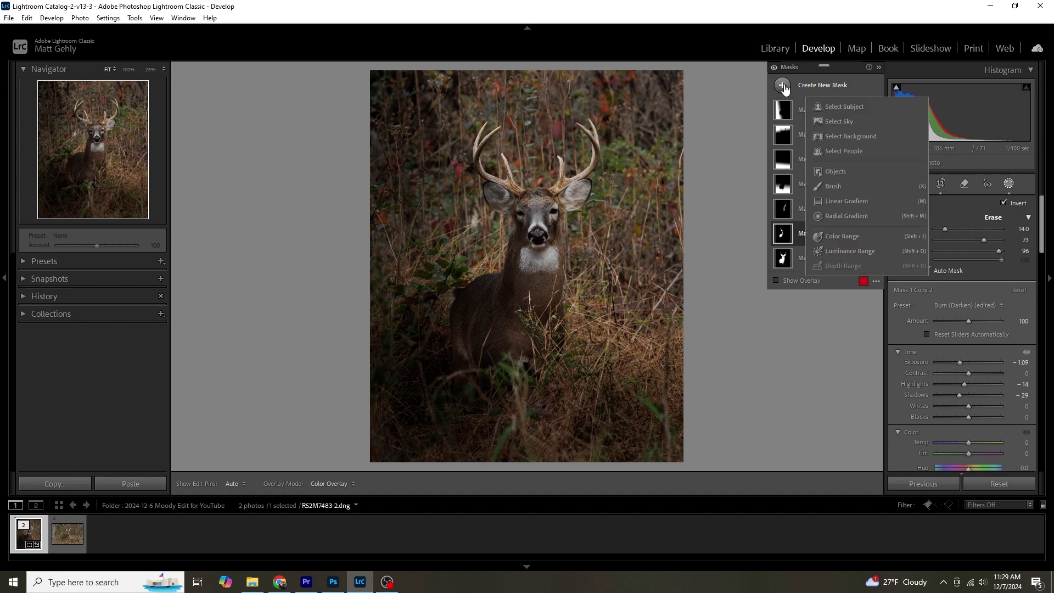
left_click(846, 216)
left_click_drag(711, 115, 561, 179)
left_click_drag(562, 141, 561, 141)
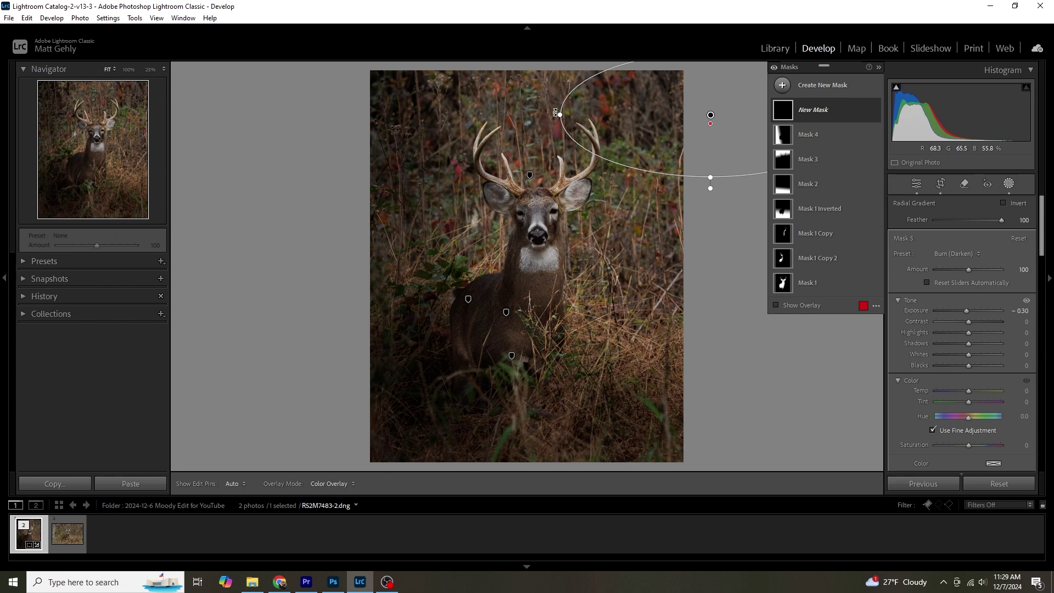
left_click_drag(537, 181, 576, 182)
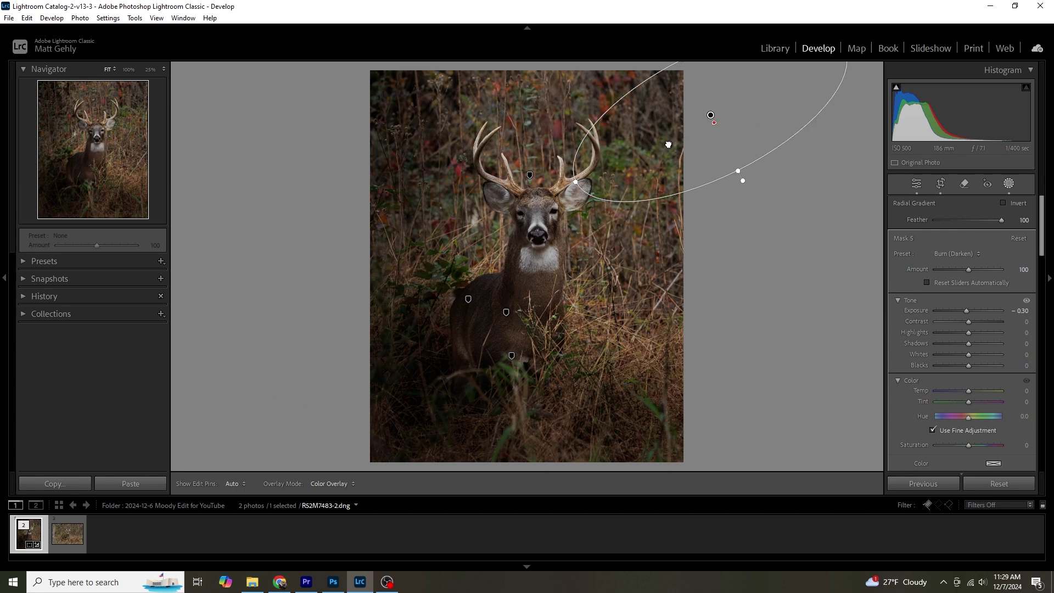
key("ctrl+z")
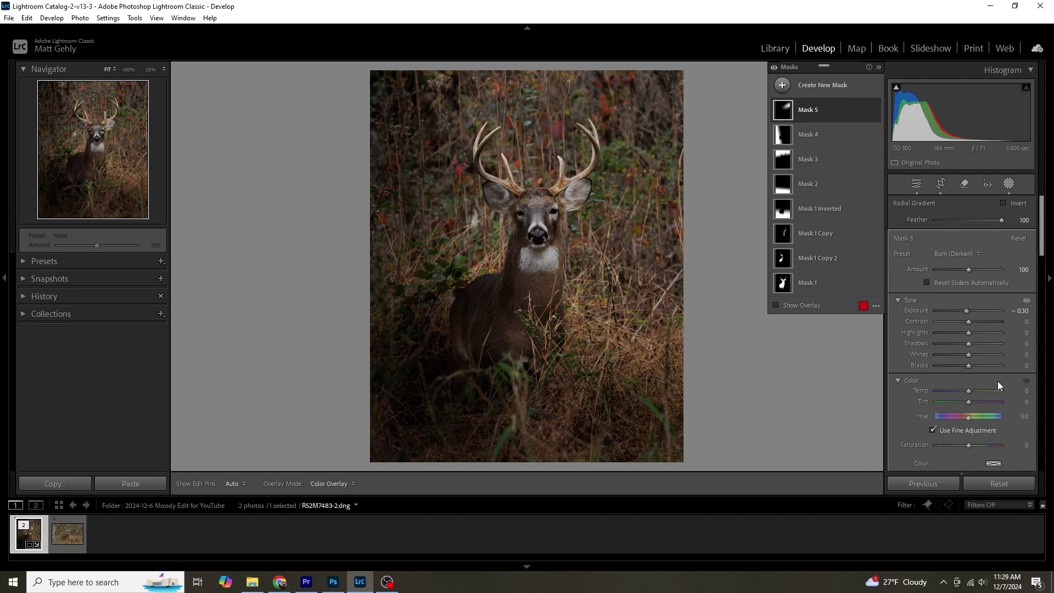
Step: Brighten and warm the upper-right radial gradient with Exposure 0.20 and Temp 15
double_click(968, 311)
left_click_drag(970, 311, 971, 311)
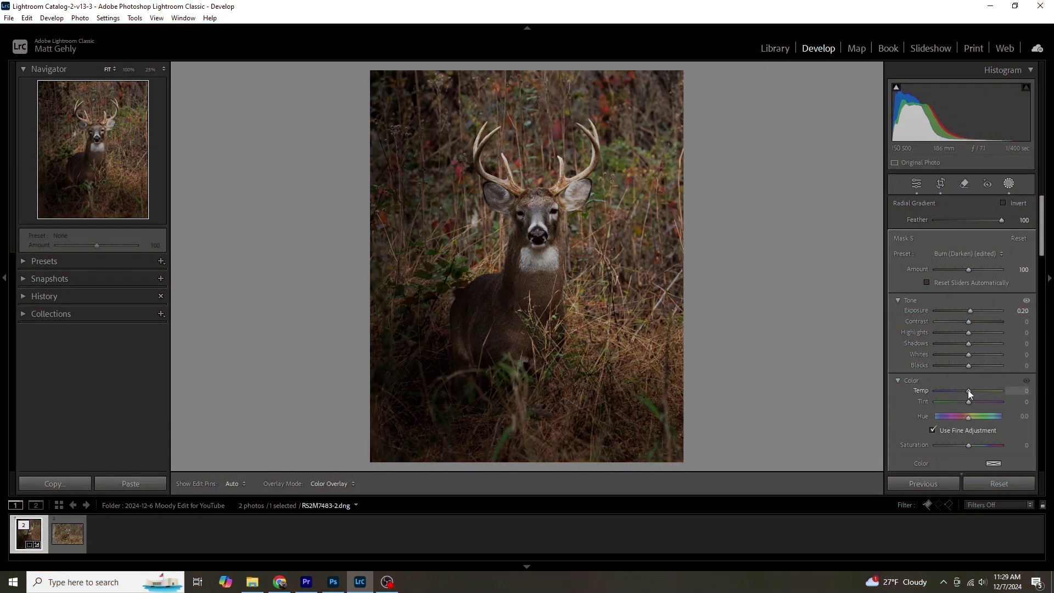
left_click_drag(969, 391, 971, 391)
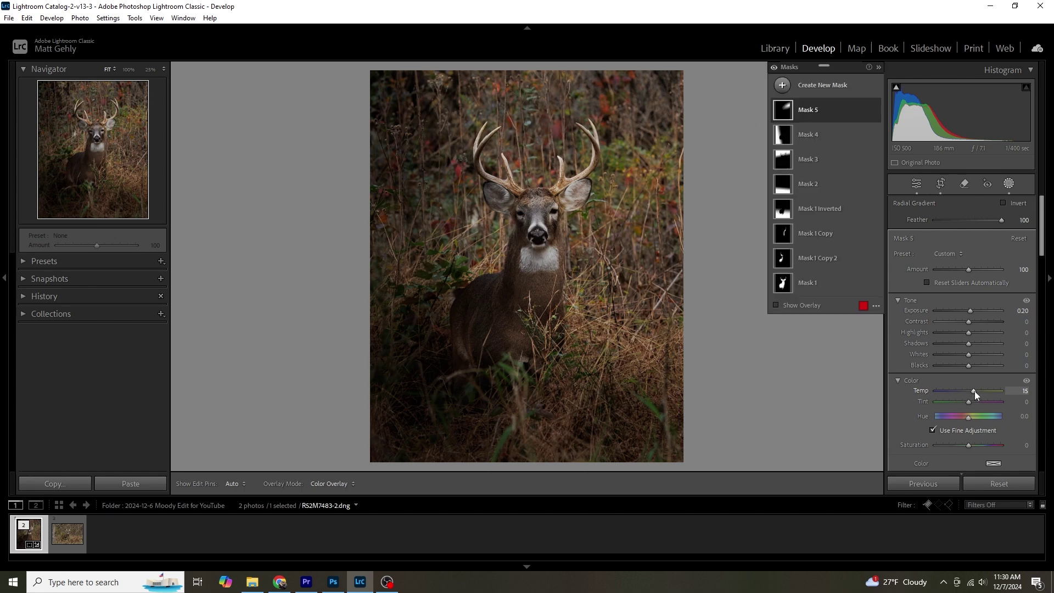
Step: Add a second radial gradient mask over the photo's upper-left background, tilted diagonally down across the deer
left_click(785, 87)
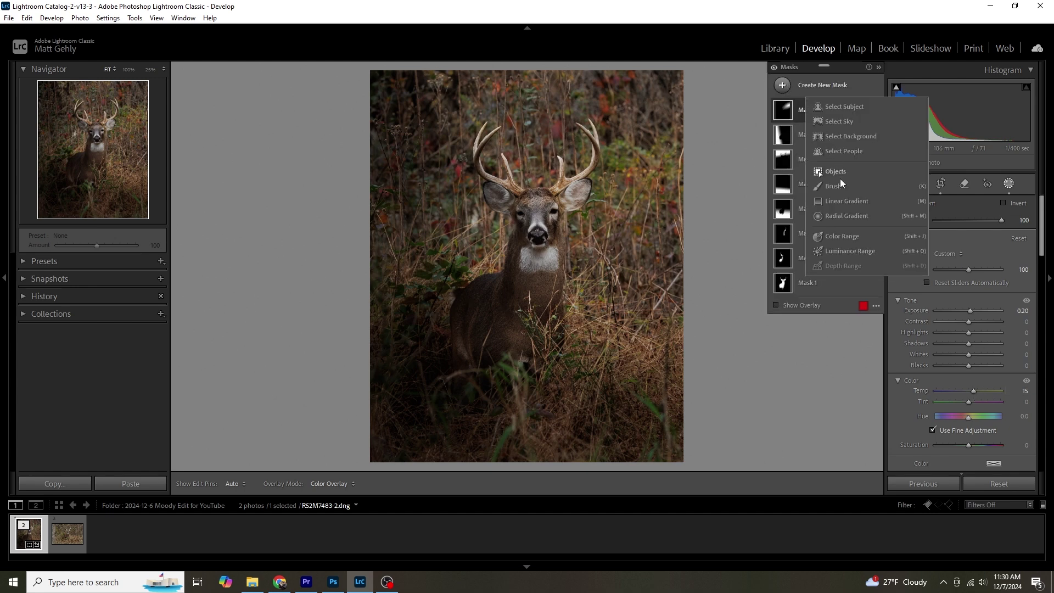
left_click(842, 217)
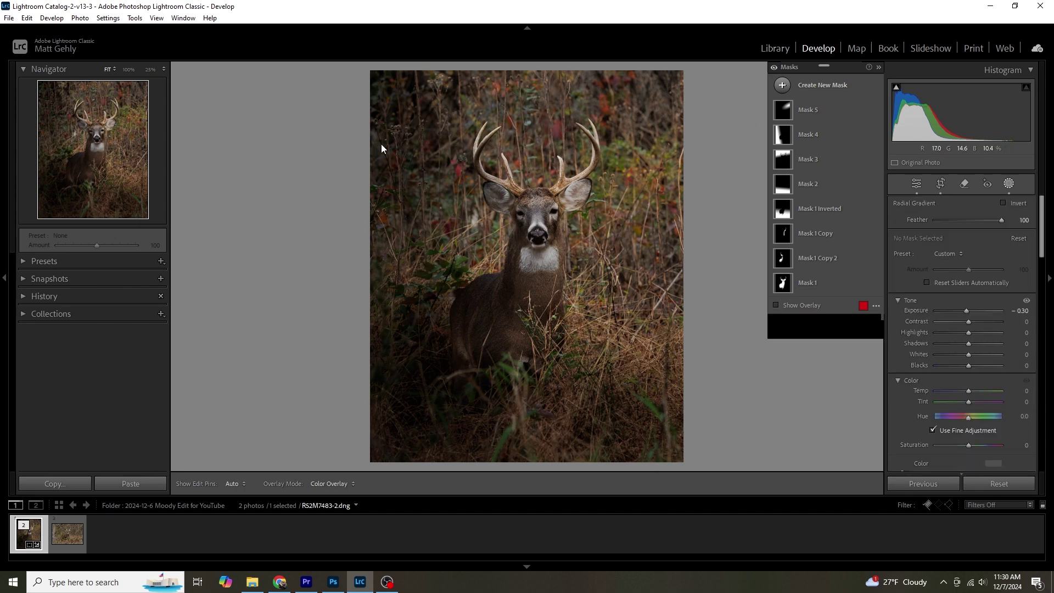
left_click_drag(383, 147, 500, 272)
left_click_drag(482, 307, 436, 307)
mouse_move(384, 348)
left_mouse_down()
mouse_move(465, 354)
mouse_move(516, 297)
mouse_move(477, 255)
mouse_move(491, 266)
left_mouse_up()
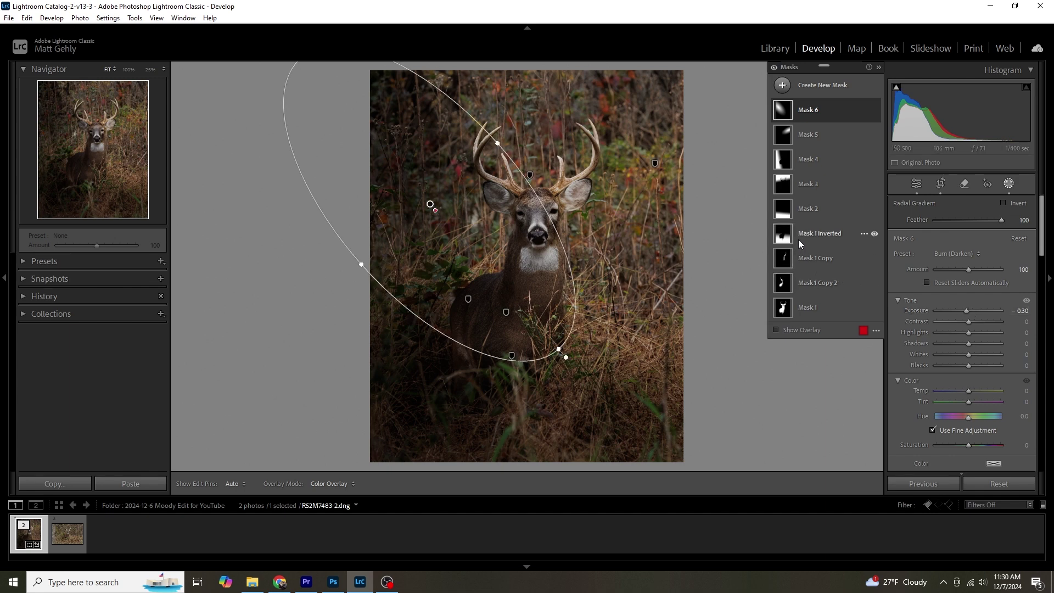
Step: Subtract the subject from the upper-left radial mask and set its Highlights to −56 and Shadows to −15
right_click(864, 112)
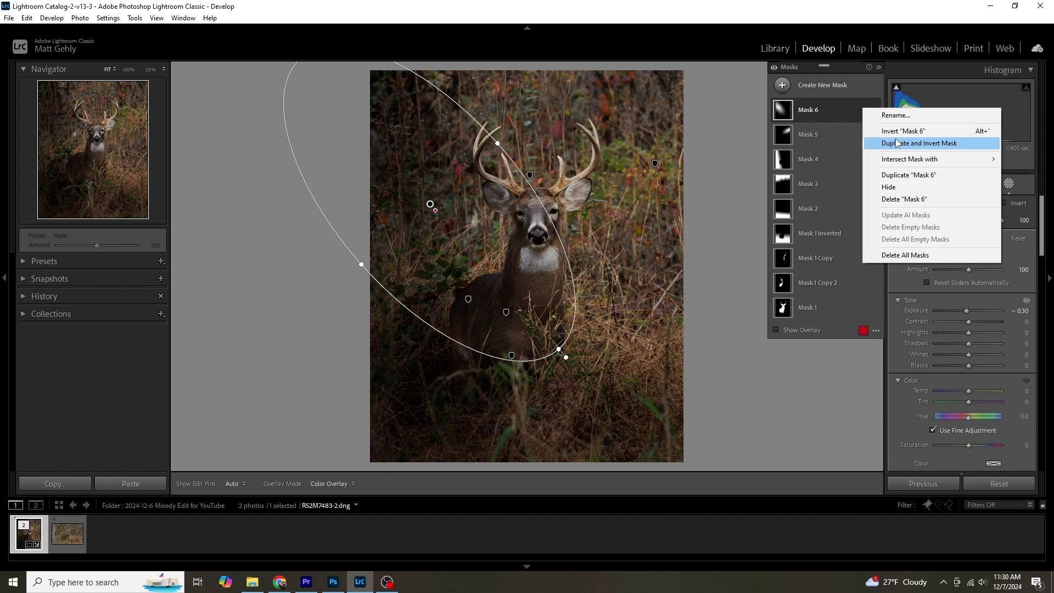
left_click(784, 114)
left_click(856, 145)
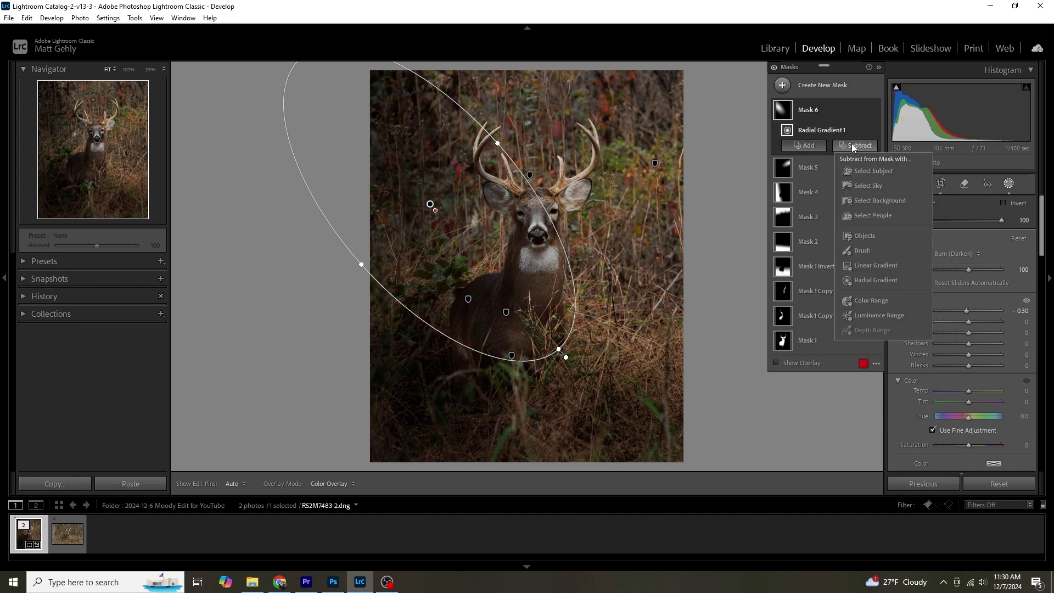
left_click(874, 170)
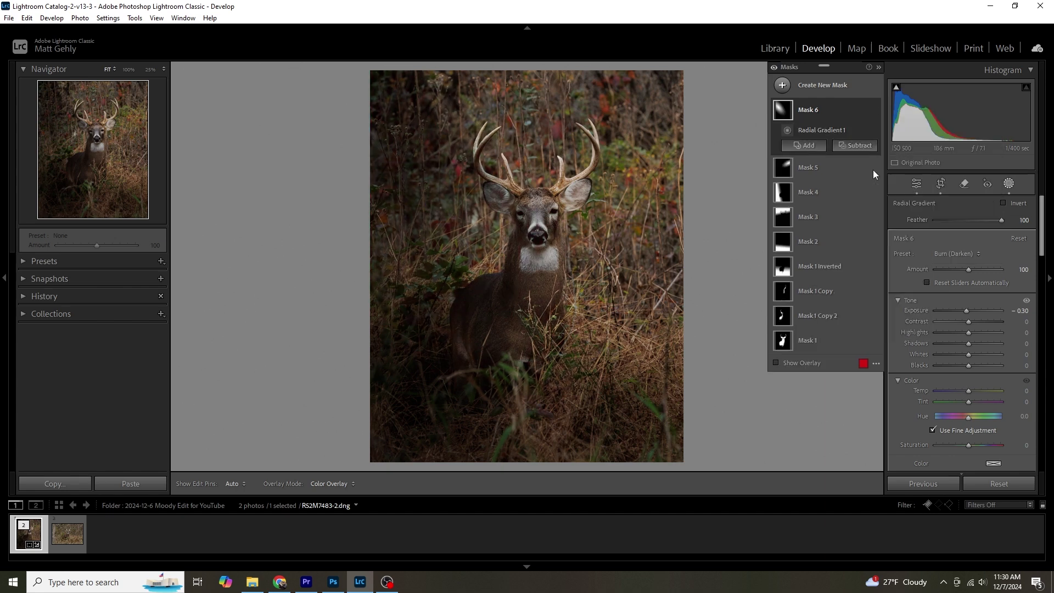
mouse_move(785, 114)
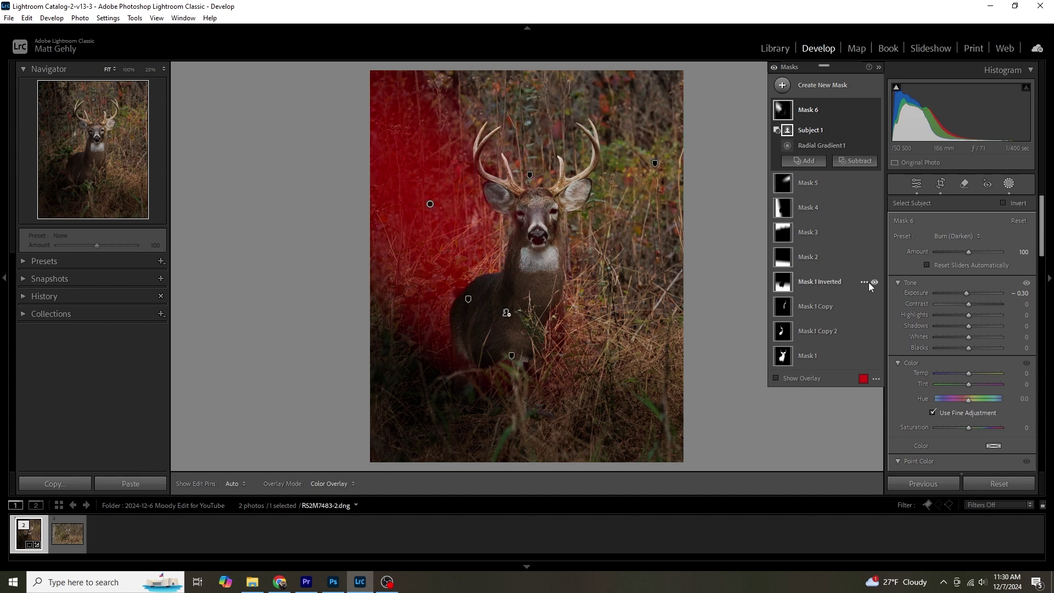
mouse_move(969, 327)
left_mouse_down()
mouse_move(964, 335)
mouse_move(966, 317)
mouse_move(950, 319)
left_mouse_up()
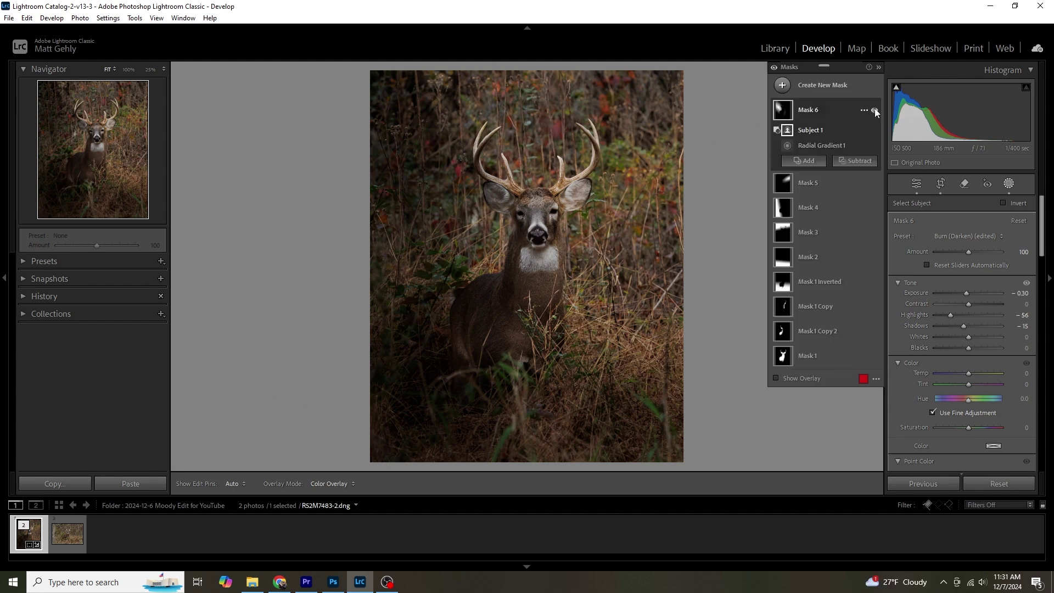
Step: Add a wide radial gradient mask centred on the photo's left edge, reaching across to the deer's face
left_click(783, 86)
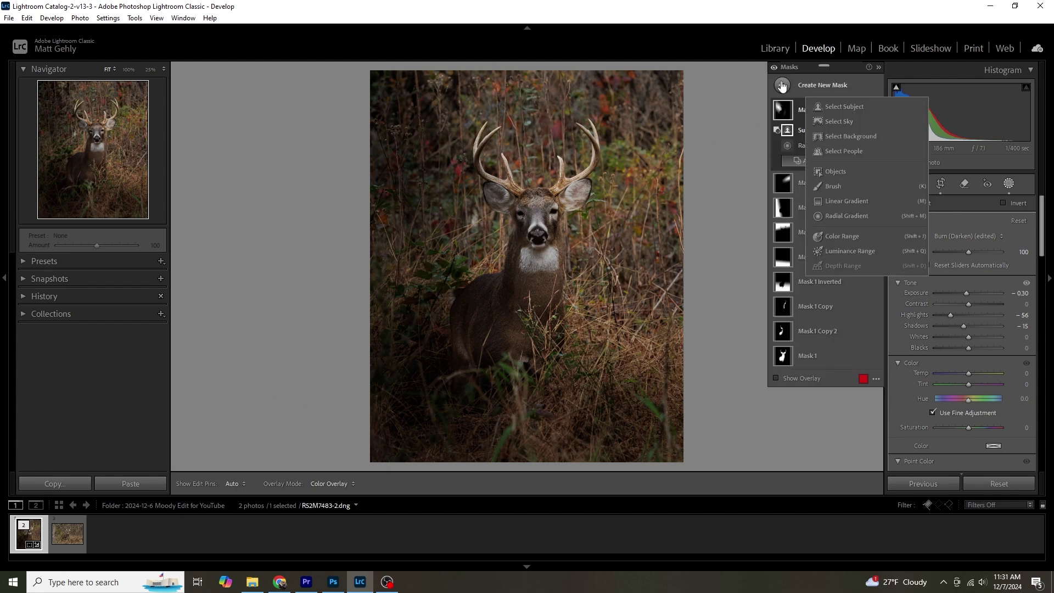
left_click(842, 214)
left_click_drag(344, 259, 528, 322)
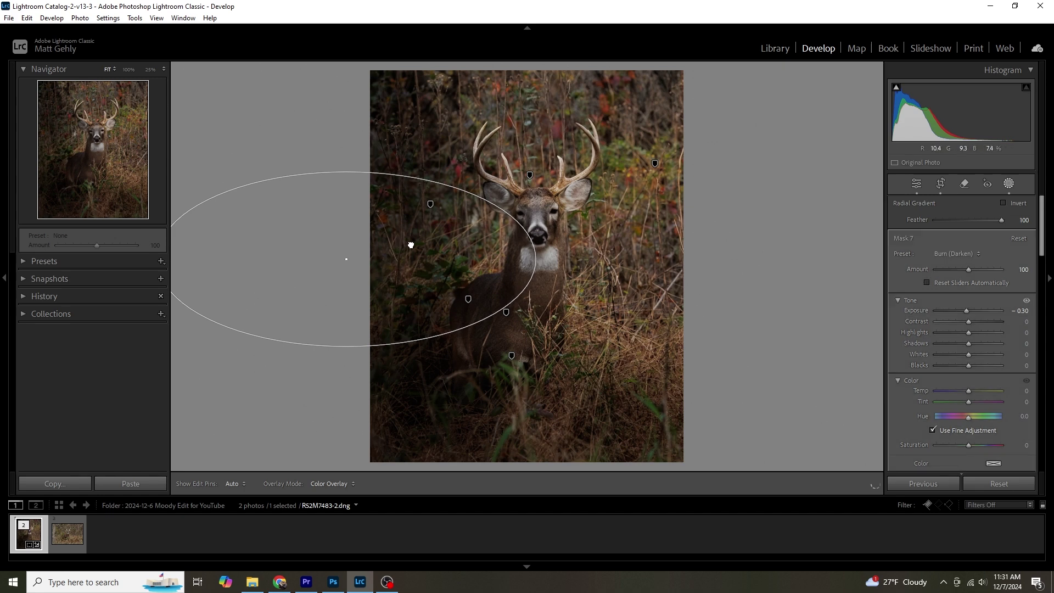
left_click_drag(424, 245, 431, 248)
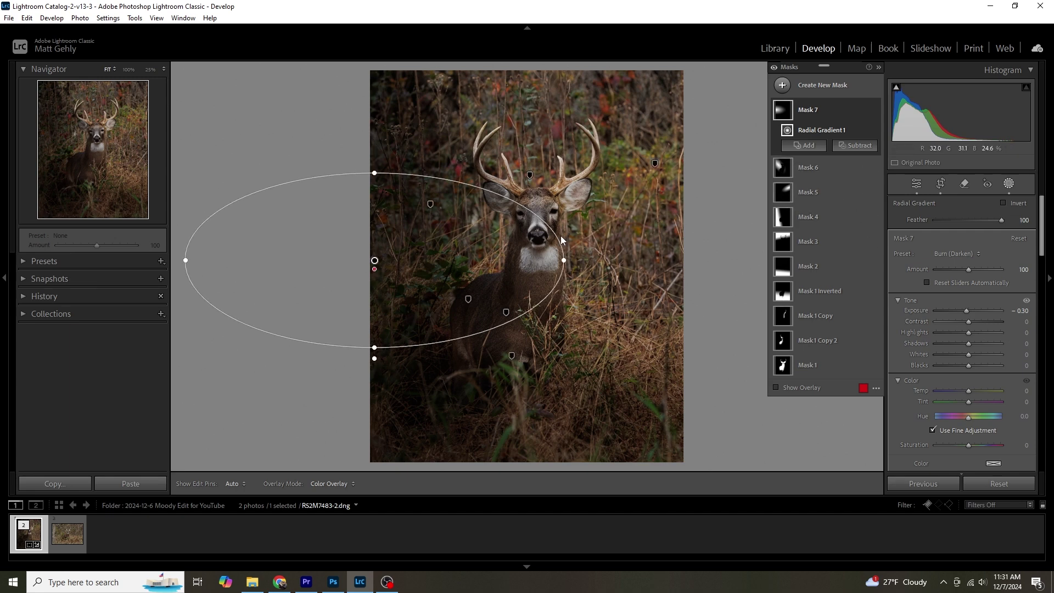
Step: Subtract the subject from the left-edge radial mask and set its Exposure to −0.47, Highlights to −22, and Whites to −12
left_click(857, 147)
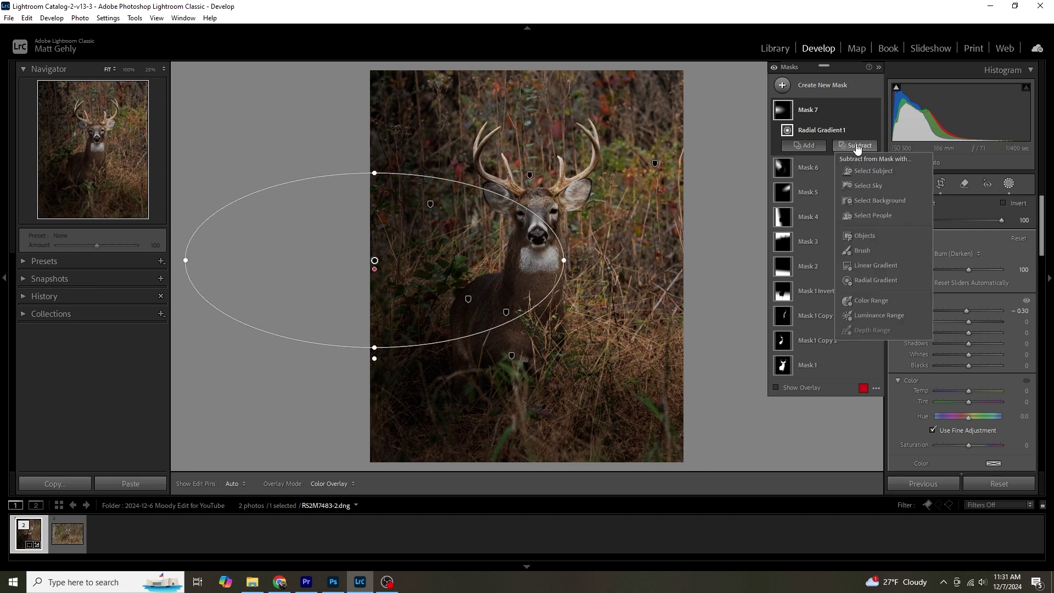
left_click(868, 170)
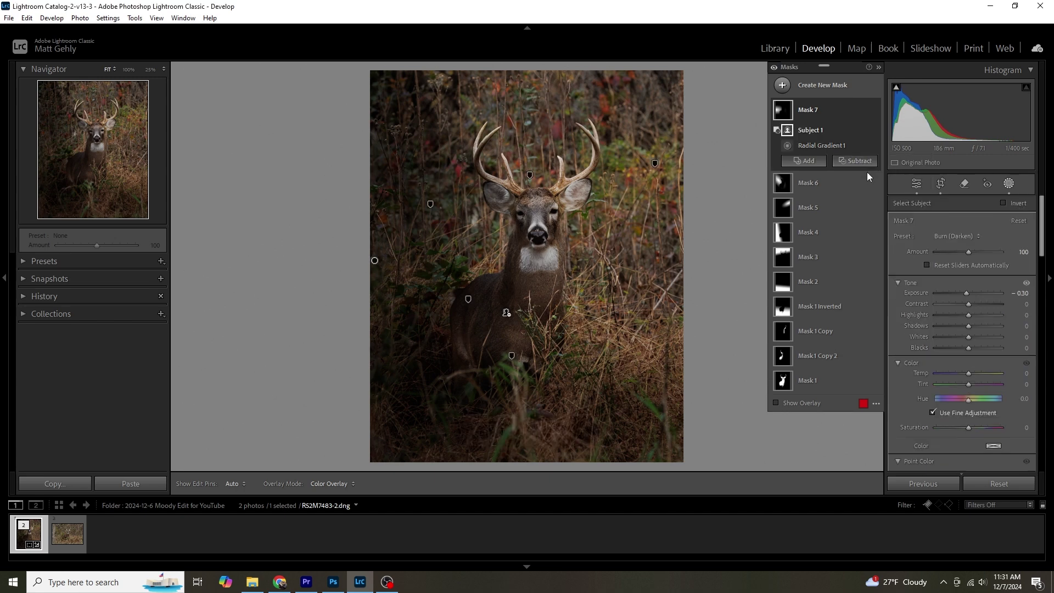
left_click_drag(969, 315, 965, 344)
left_click_drag(967, 293, 964, 294)
left_click(792, 149)
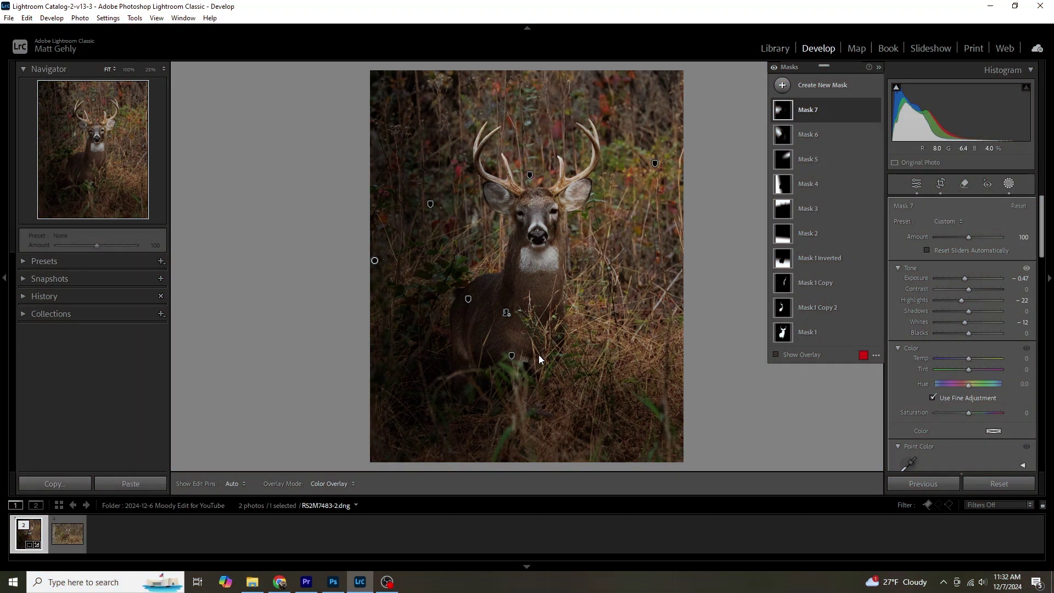
Step: Extend the upper linear gradient (Mask 3) down to the deer's chest and set its Shadows to −68 and Exposure to −0.47
left_click(788, 211)
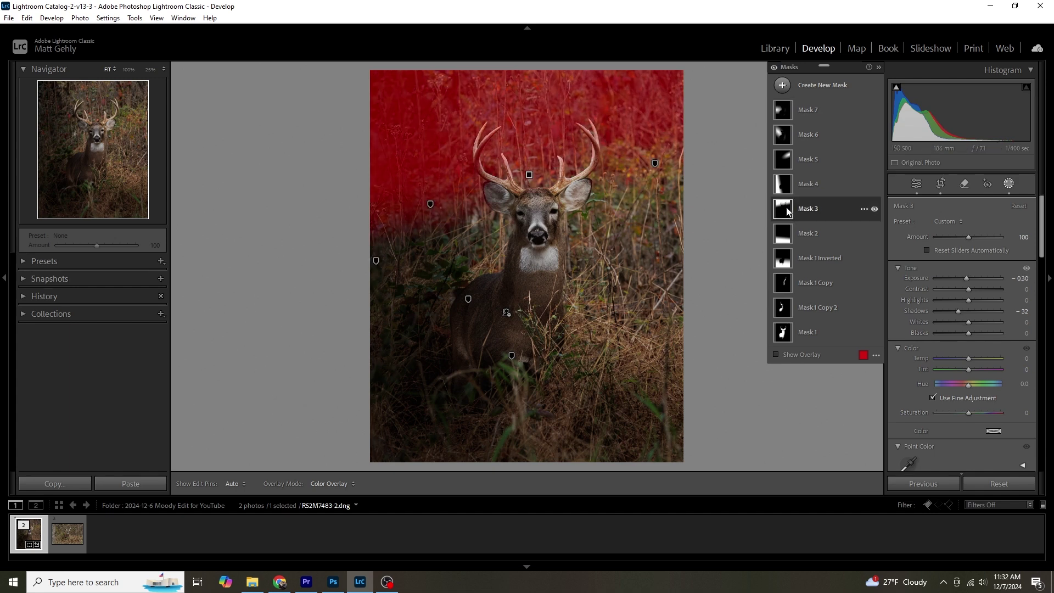
left_click(529, 174)
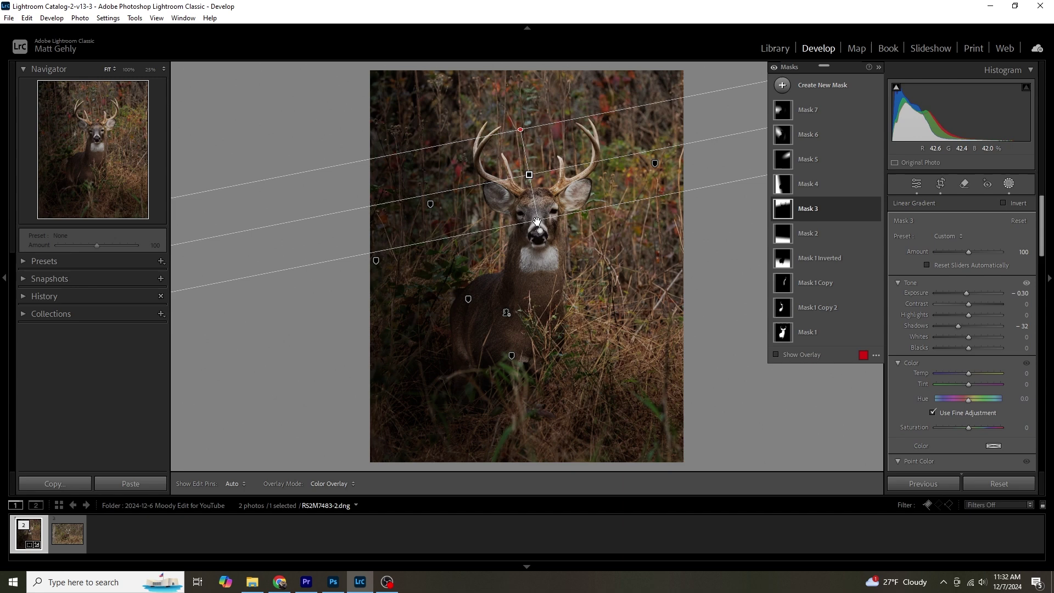
key("shift+w")
left_click_drag(540, 267, 540, 286)
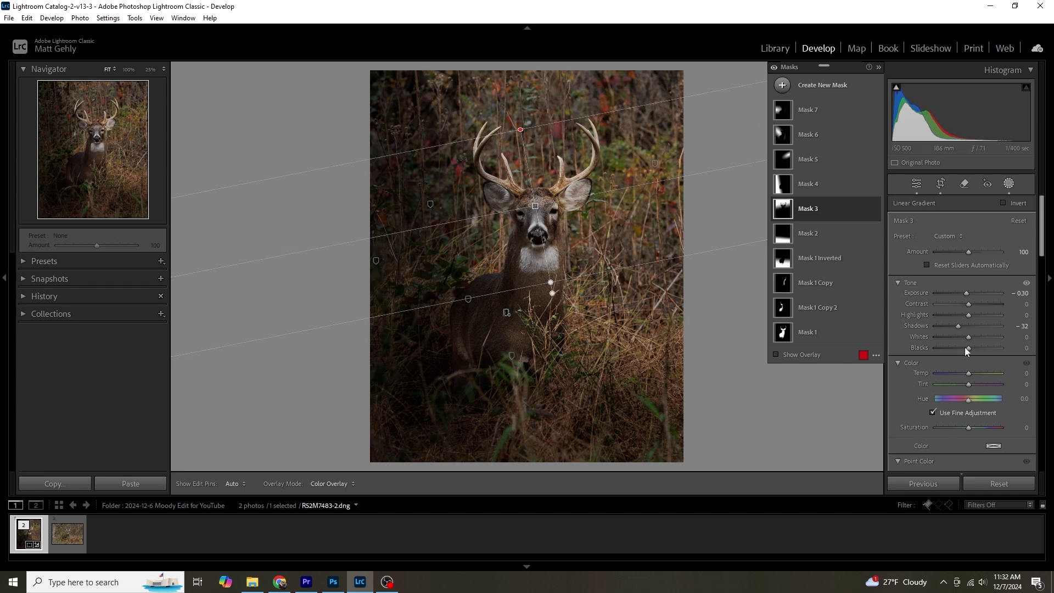
left_click_drag(960, 328, 945, 328)
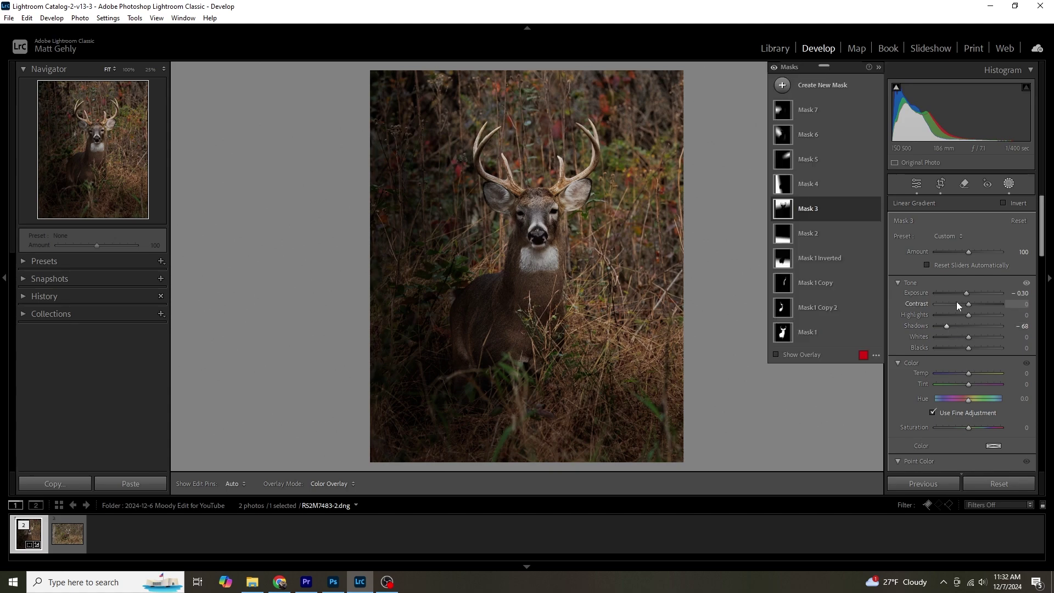
left_click_drag(964, 292, 966, 295)
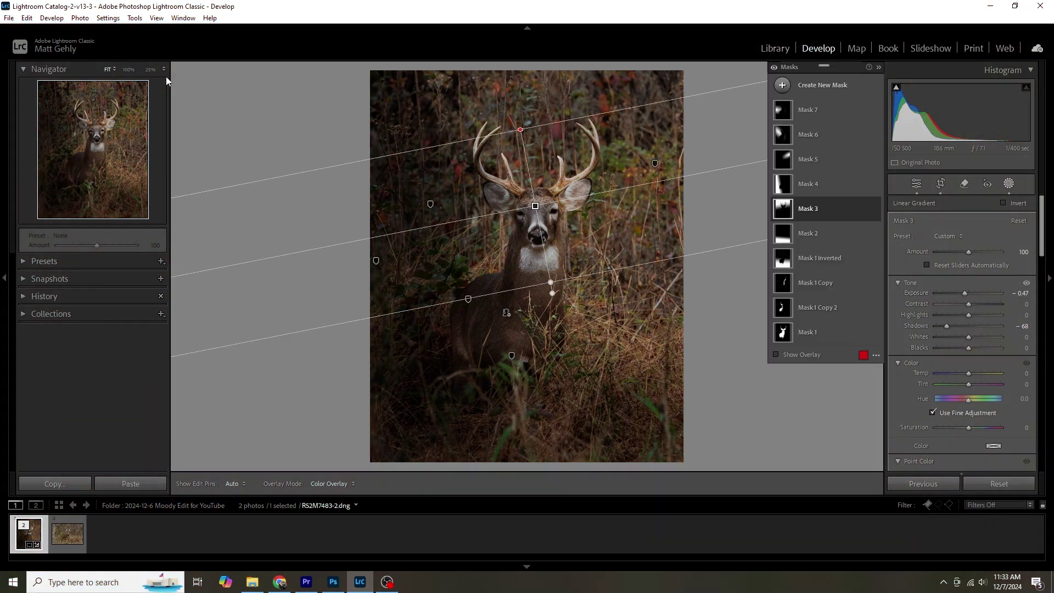
Step: Create a new brush mask with the Iris Enhance preset while viewing the deer's face at 100%
left_click(129, 70)
left_click_drag(91, 142, 96, 134)
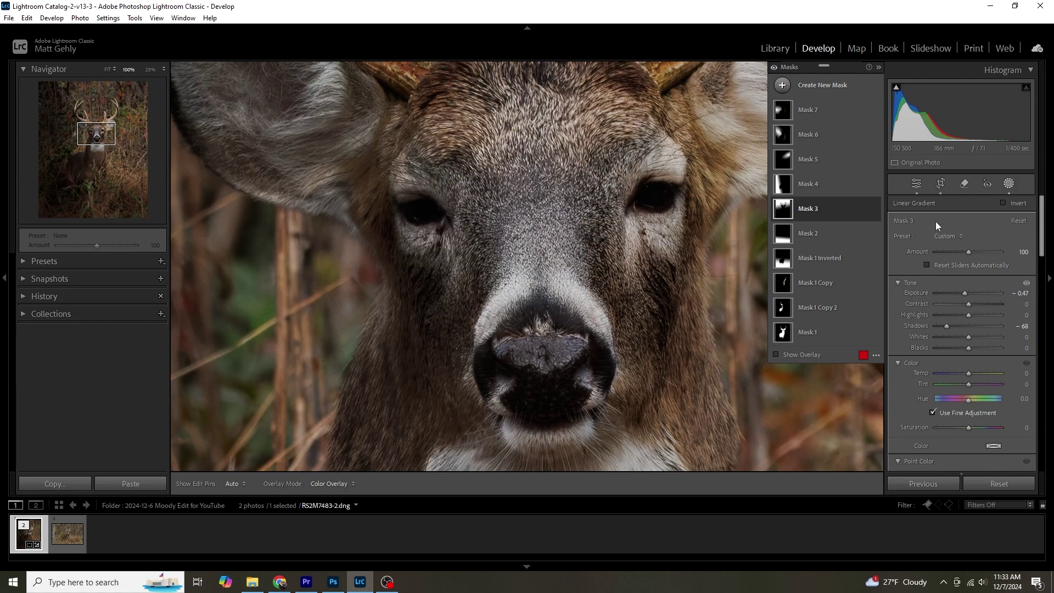
left_click(785, 85)
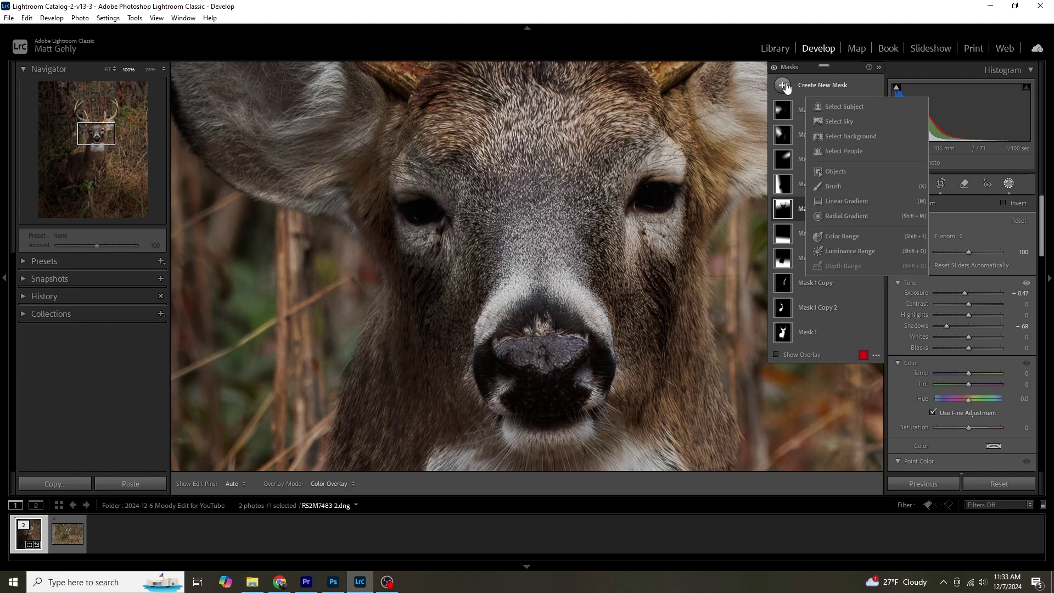
left_click(841, 187)
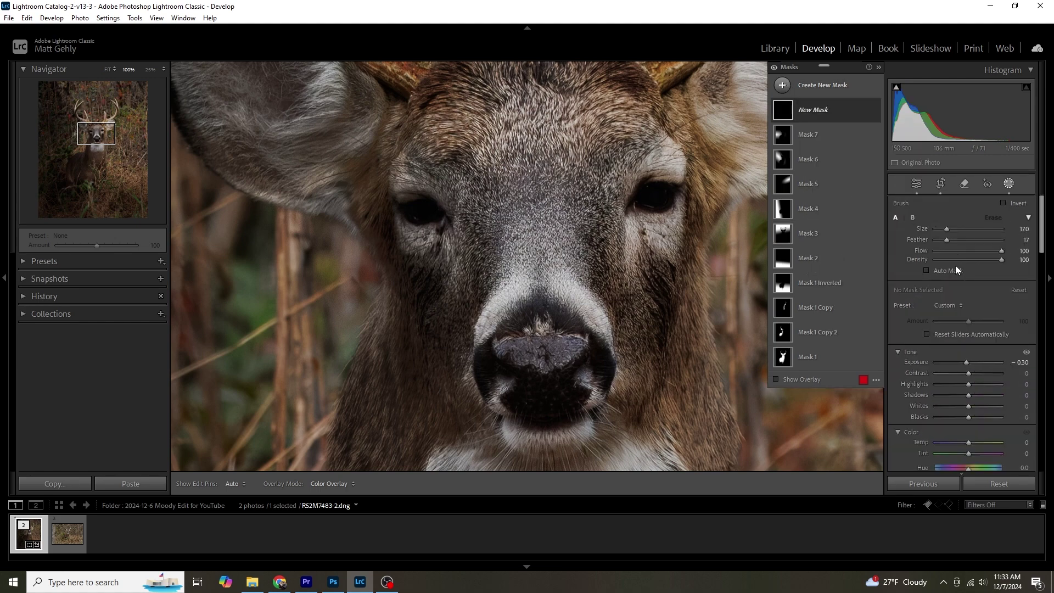
left_click(950, 305)
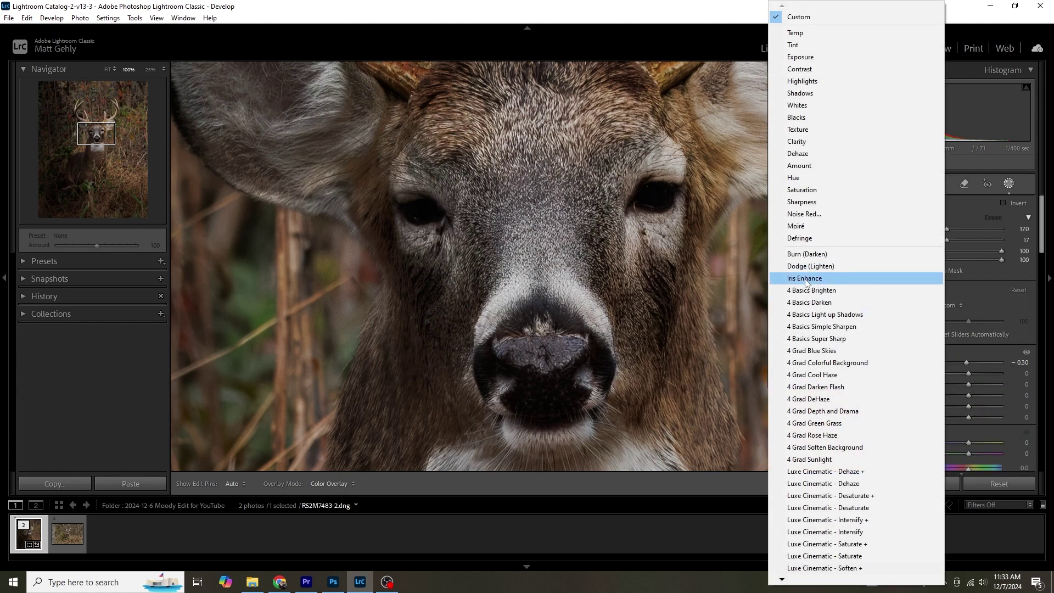
left_click(805, 279)
Step: Paint the iris enhancement over the deer's eyes with the edit pins hidden, using brush Sizes 8.0 and 7.0
scroll(657, 192, "down", 8)
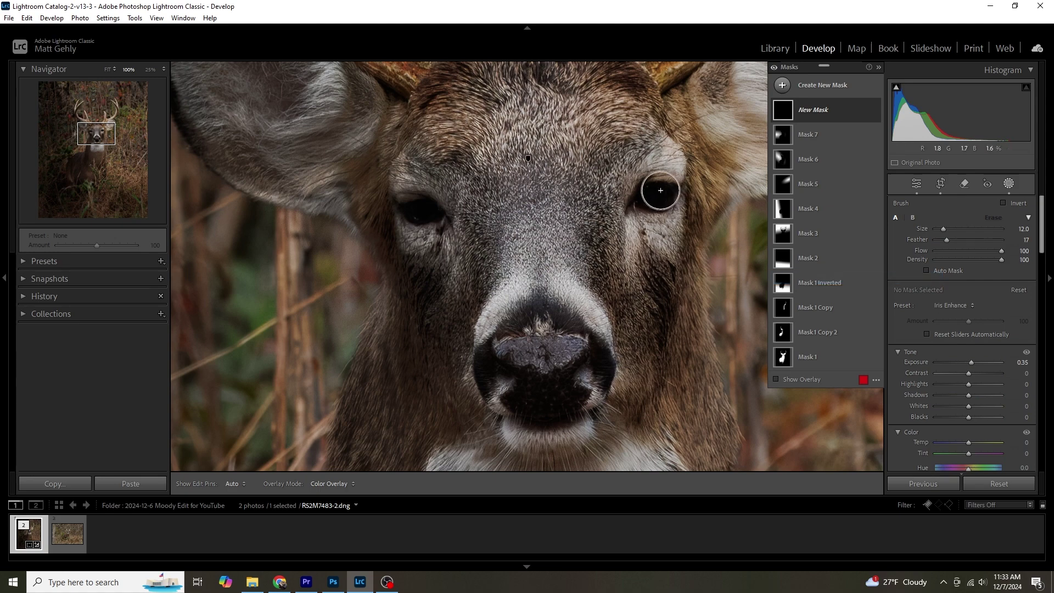
scroll(656, 194, "down", 1)
key("h")
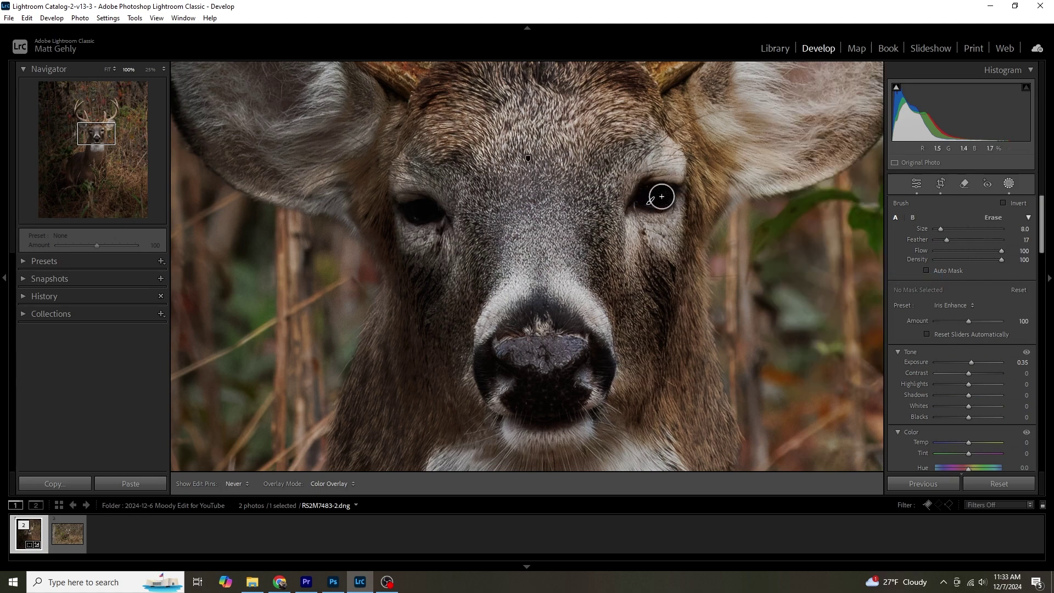
left_click_drag(655, 196, 652, 194)
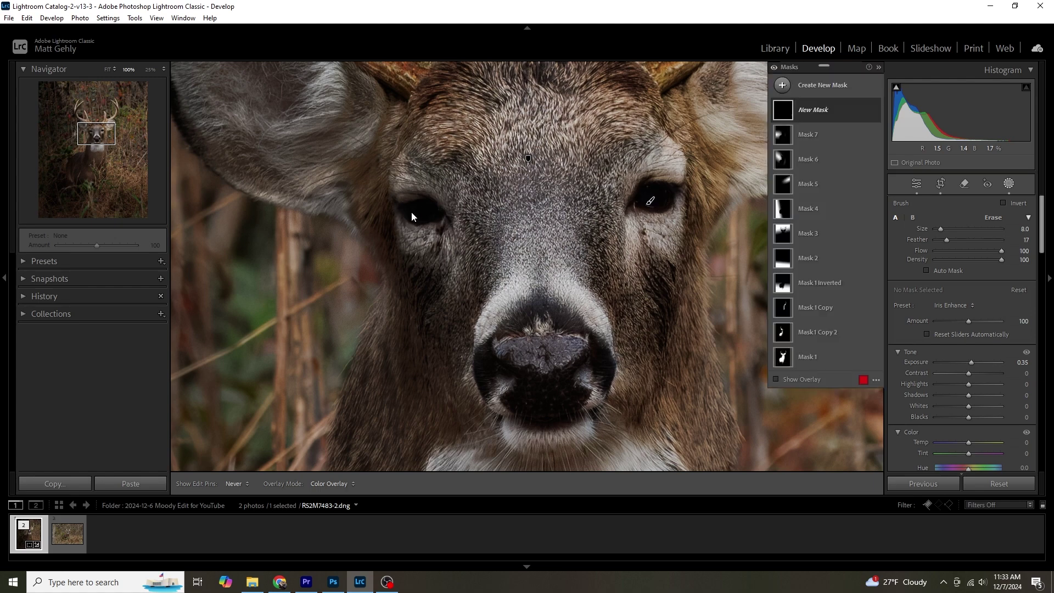
scroll(421, 214, "down", 1)
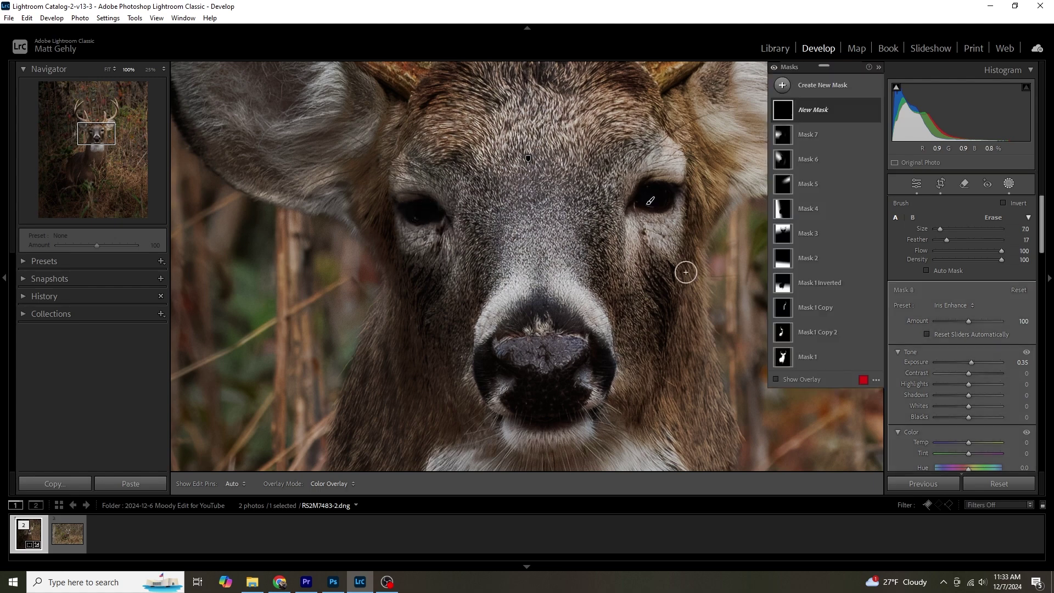
left_click_drag(665, 201, 656, 201)
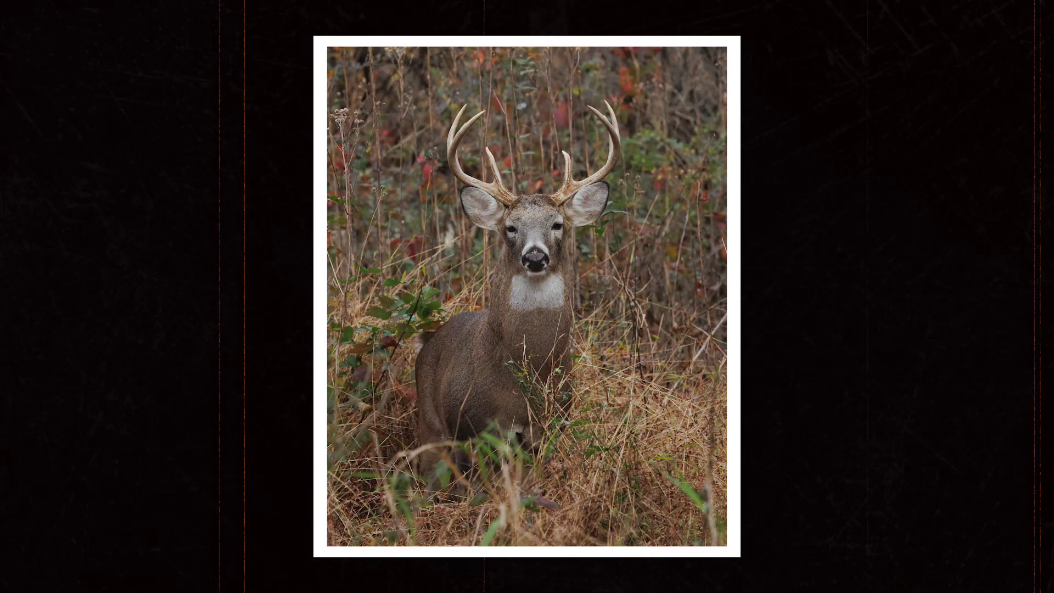